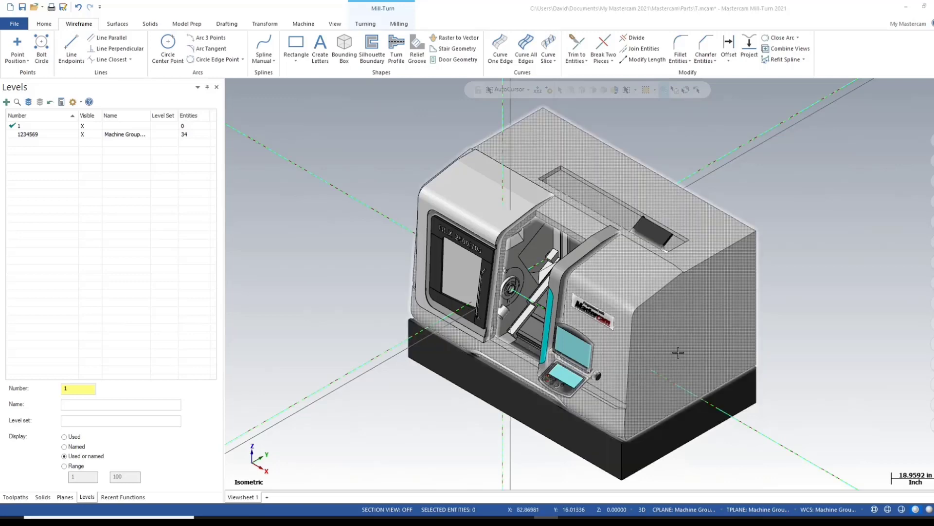
Step: Inspect the NLX 2500|700 machine model from the front and show the machine group in the toolpath manager
middle_drag(591, 371, 647, 385)
scroll(371, 327, up, 6)
middle_drag(371, 327, 679, 339)
scroll(399, 274, down, 3)
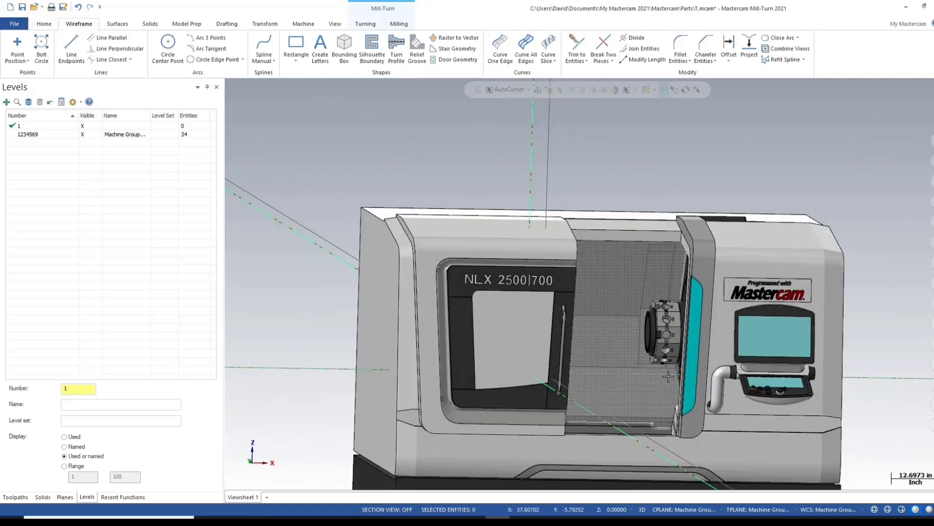
click(22, 498)
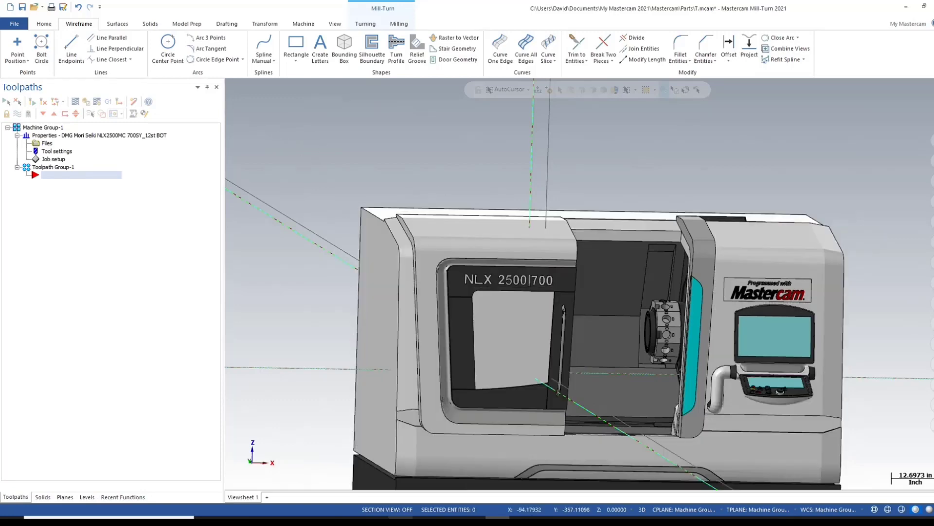
Step: Switch to Code Expert and open the inch component library DMG Mori Seiki NLX 12st BOT_INCH.mcam-gmd
click(424, 519)
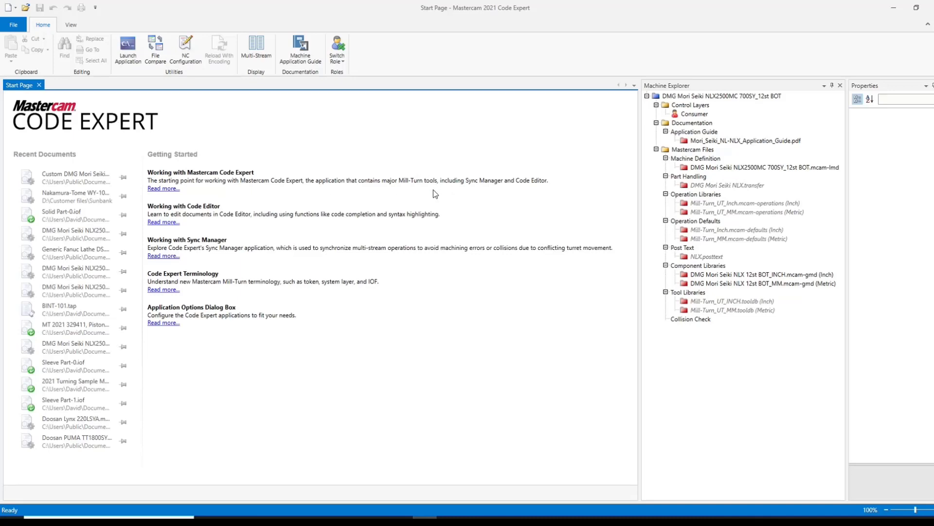
right_click(717, 276)
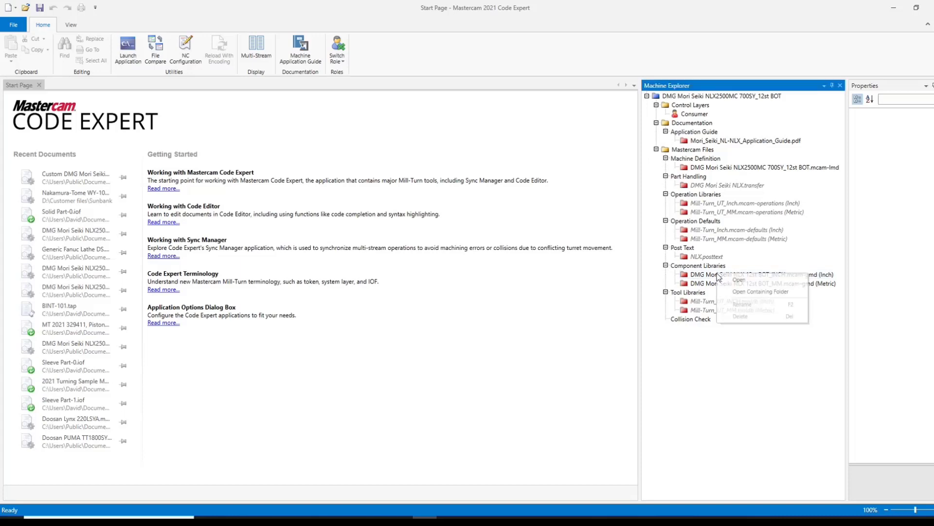
click(747, 281)
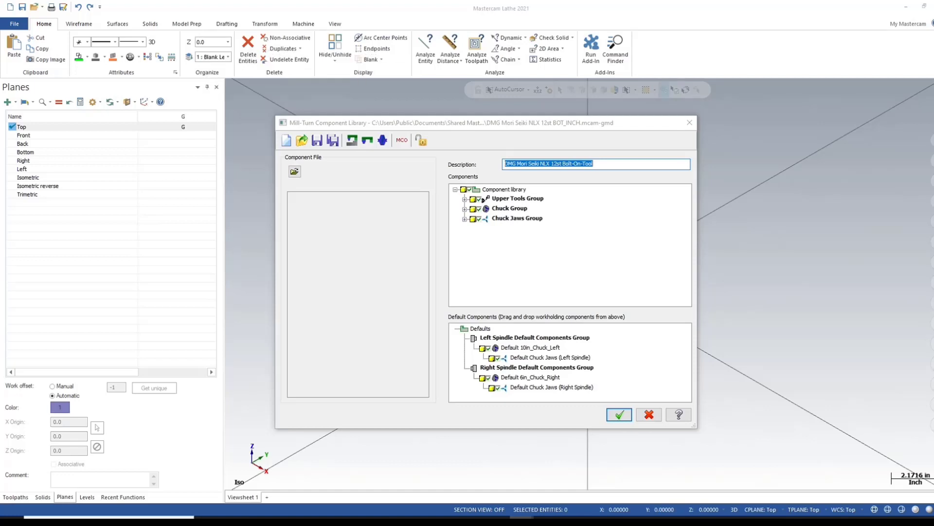
Step: Bring up the New 10in Chuck.mcam model in Mastercam Design and examine the chuck body, jaws and slot dimension
drag(617, 1, 689, 229)
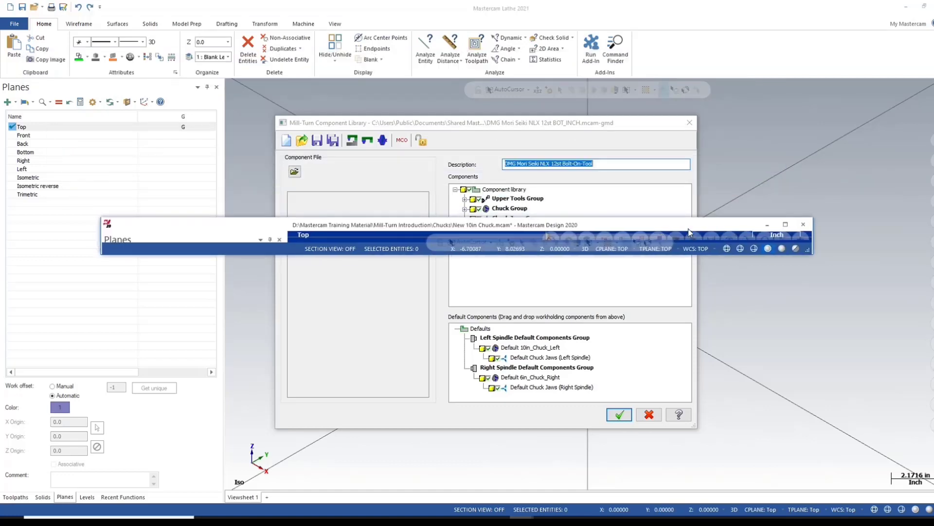
double_click(692, 226)
mouse_move(596, 211)
middle_down()
mouse_move(398, 278)
mouse_move(571, 306)
mouse_move(545, 351)
mouse_move(516, 277)
mouse_move(559, 256)
mouse_move(671, 277)
mouse_move(639, 352)
middle_up()
scroll(516, 426, up, 6)
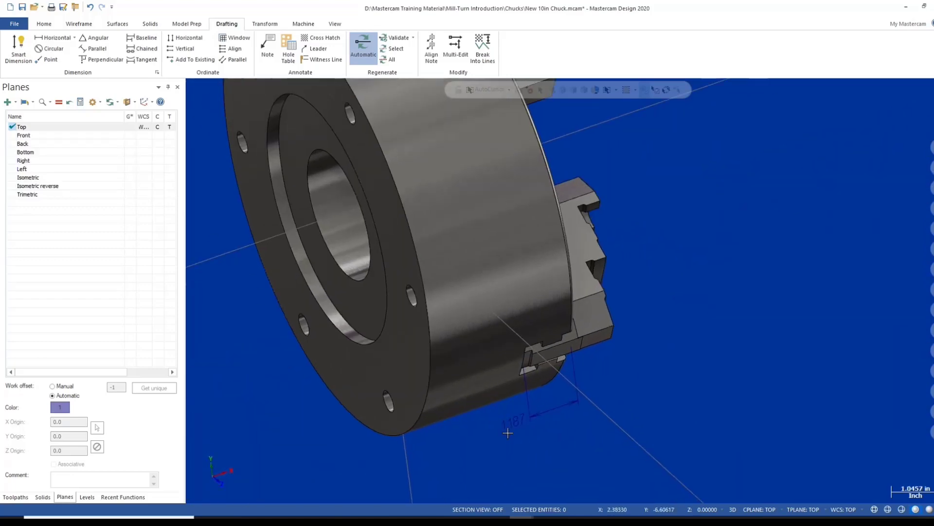
middle_drag(541, 429, 491, 393)
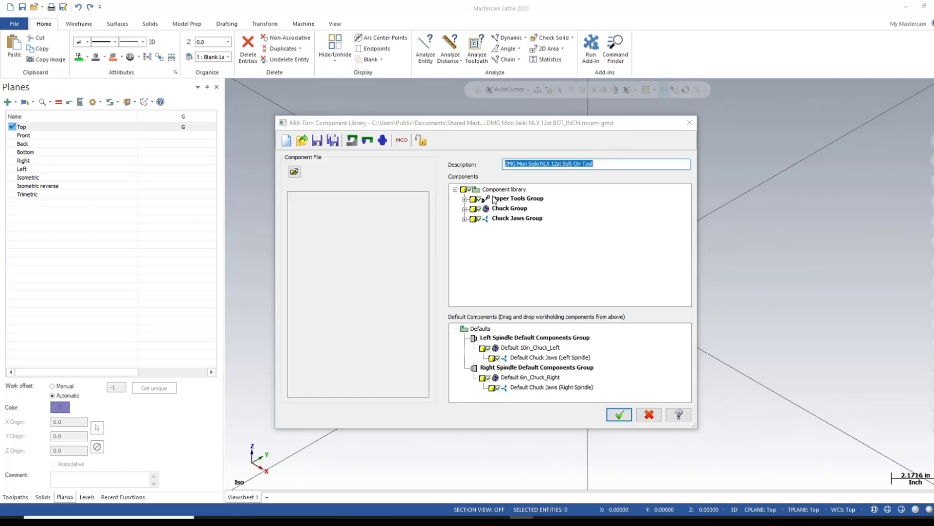
Step: Expand the Chuck Group and add the Collet Chuck Group and Collet Group to the component library
click(465, 210)
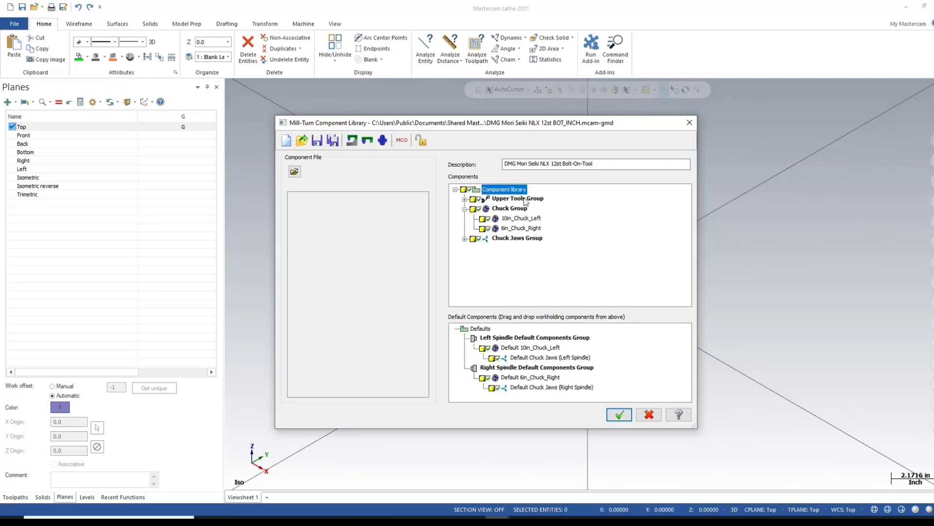
right_click(508, 193)
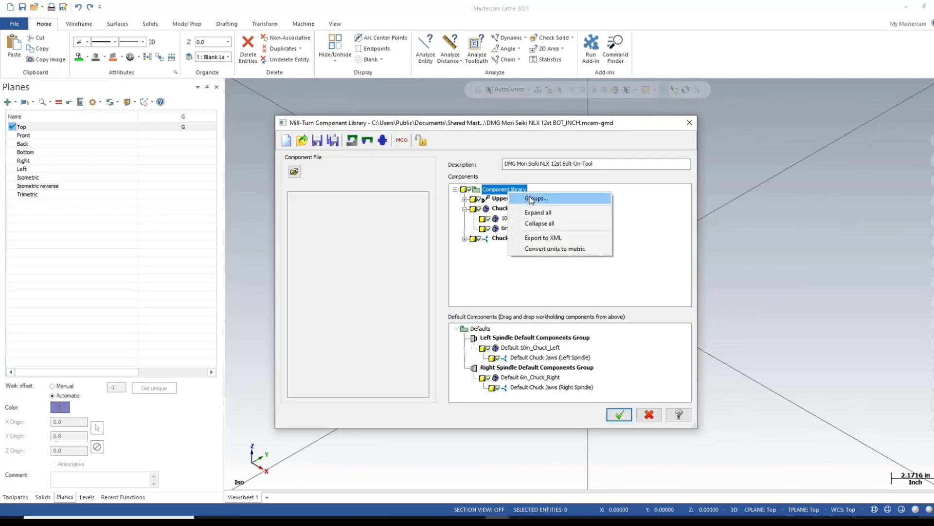
click(532, 200)
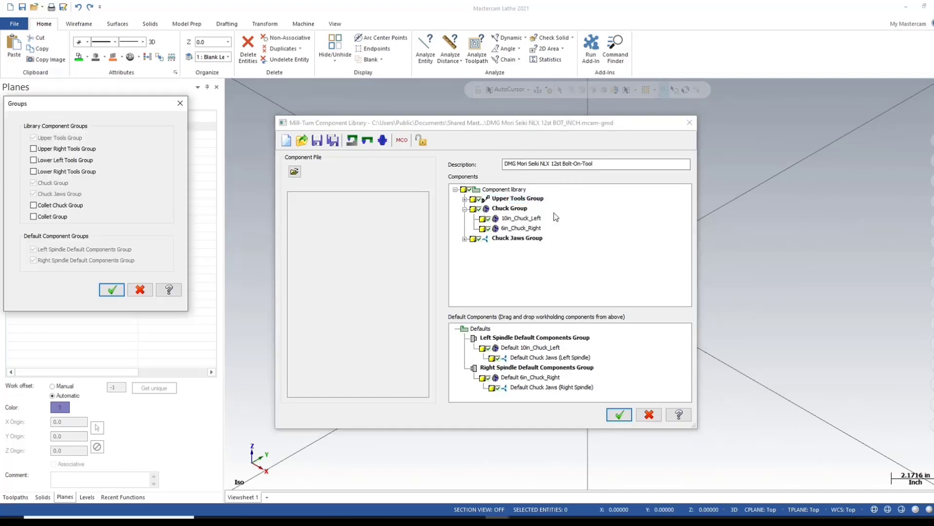
click(33, 205)
click(34, 217)
click(111, 290)
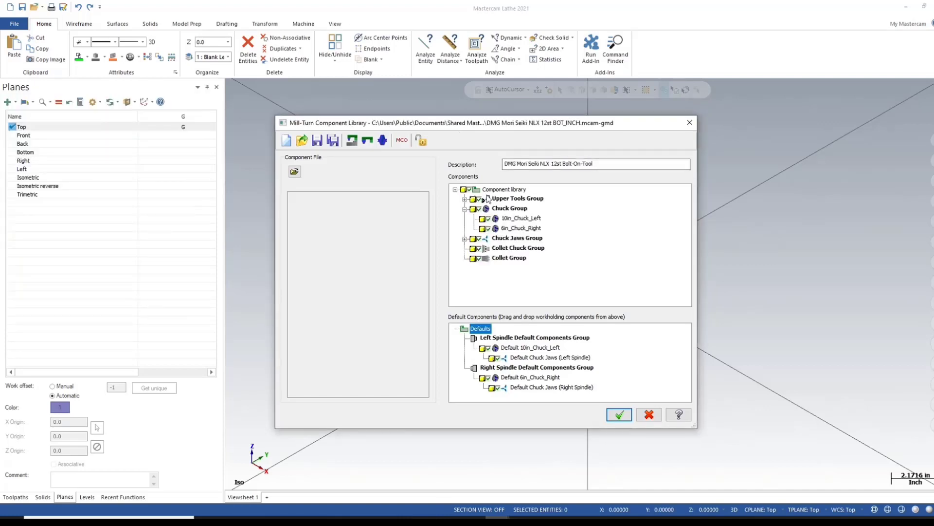
click(517, 251)
click(516, 259)
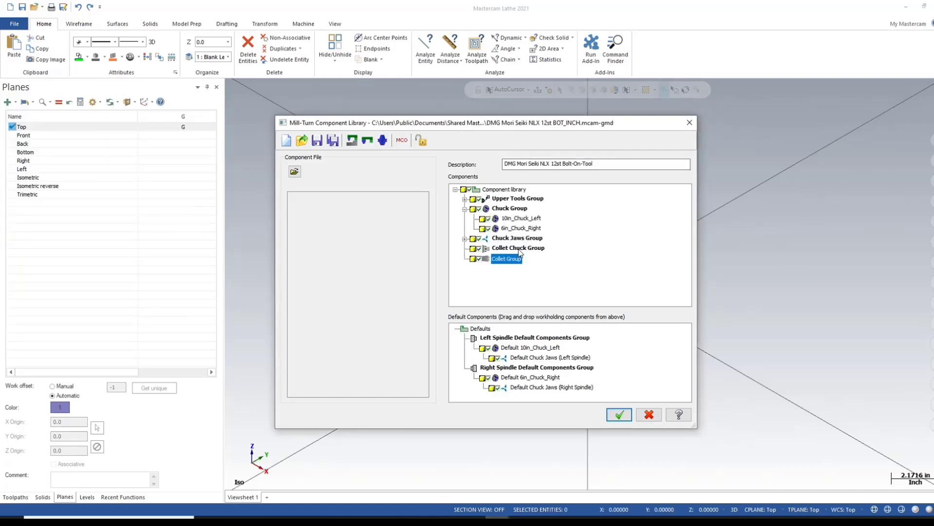
click(519, 259)
Step: Add a new chuck to the Chuck Group and set its geometry to Solid entity
right_click(512, 210)
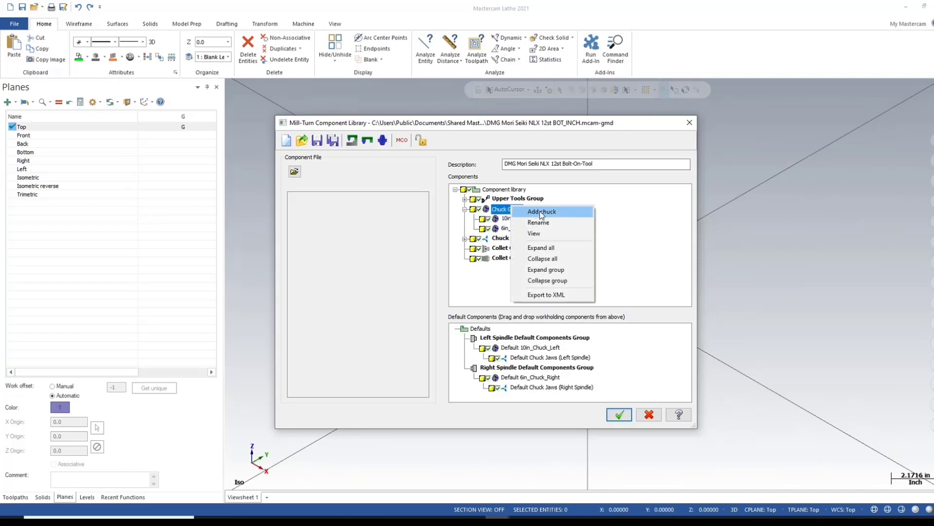
click(564, 211)
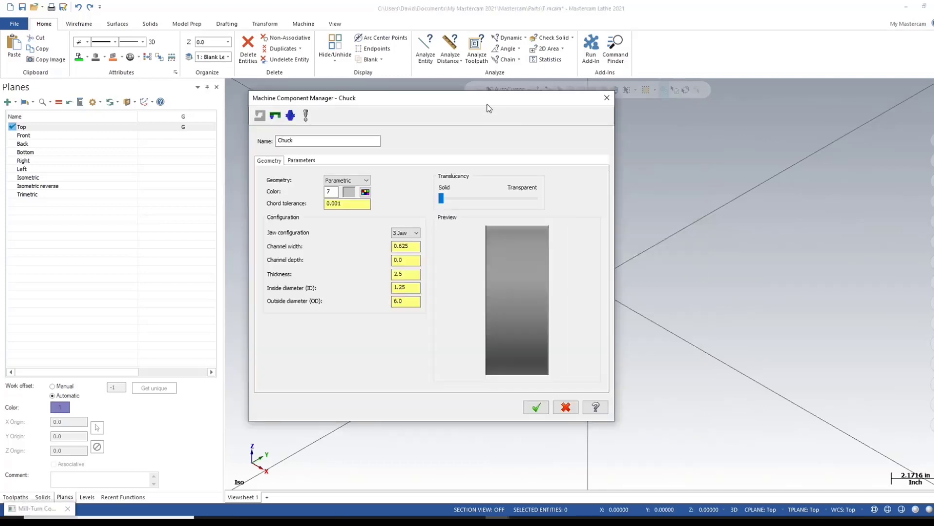
click(363, 184)
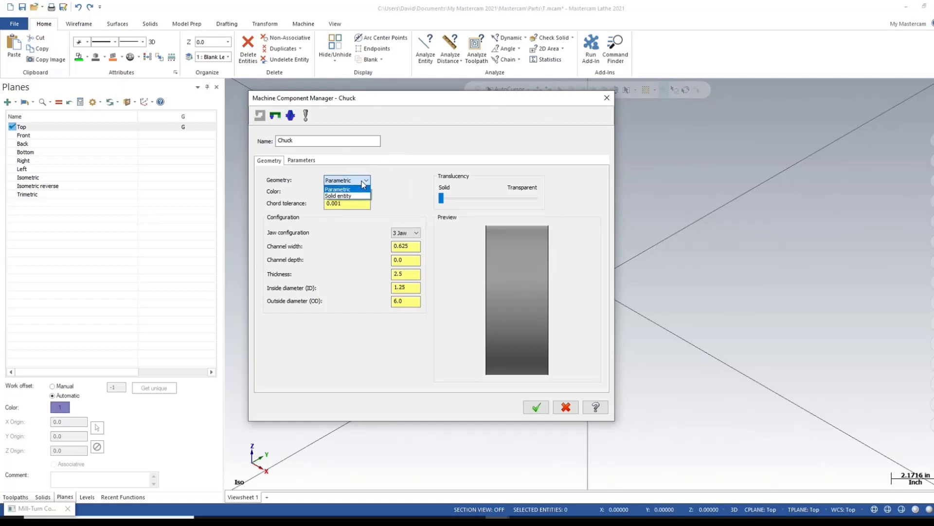
click(343, 195)
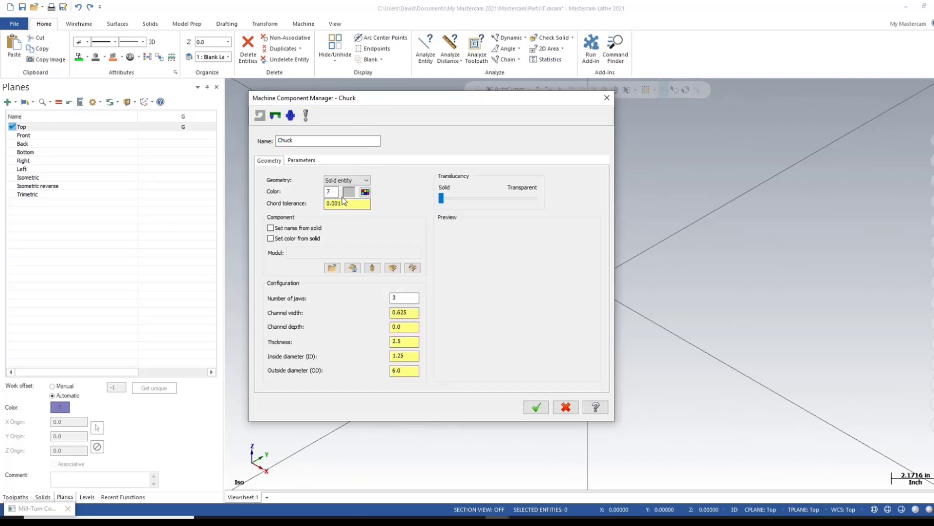
Step: Import New 10in Chuck.stp and pick the chuck body as the component solid
click(336, 271)
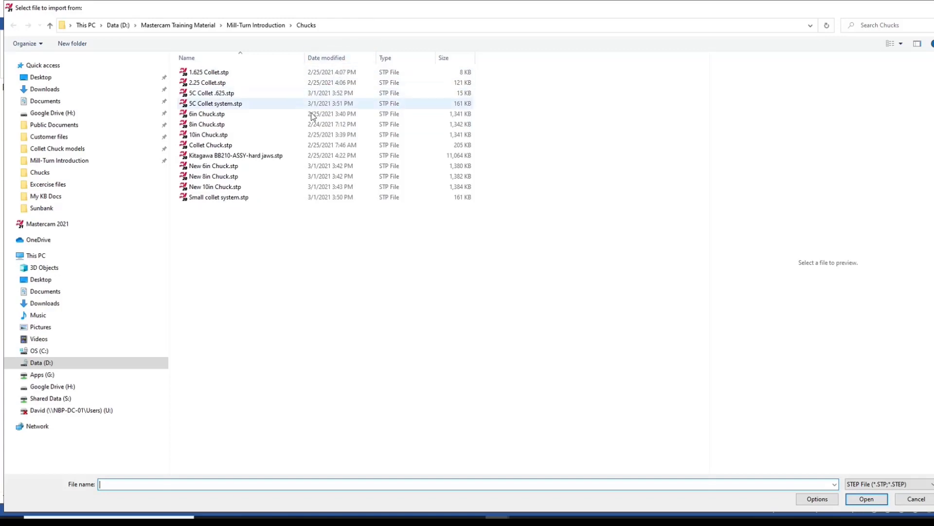
click(214, 190)
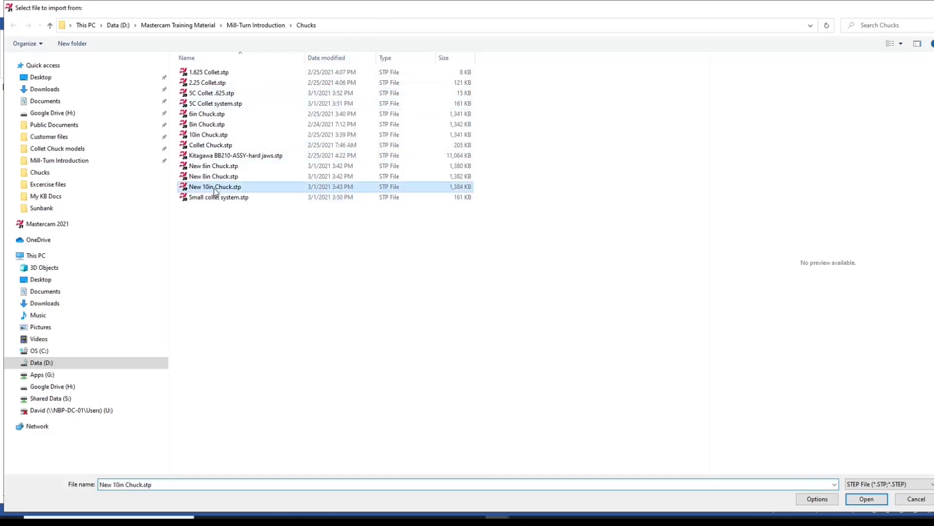
click(867, 499)
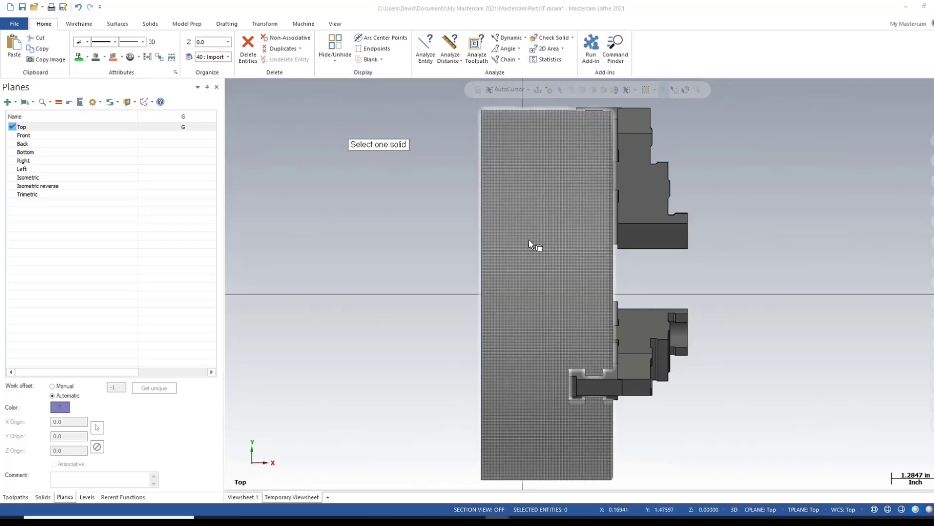
click(529, 240)
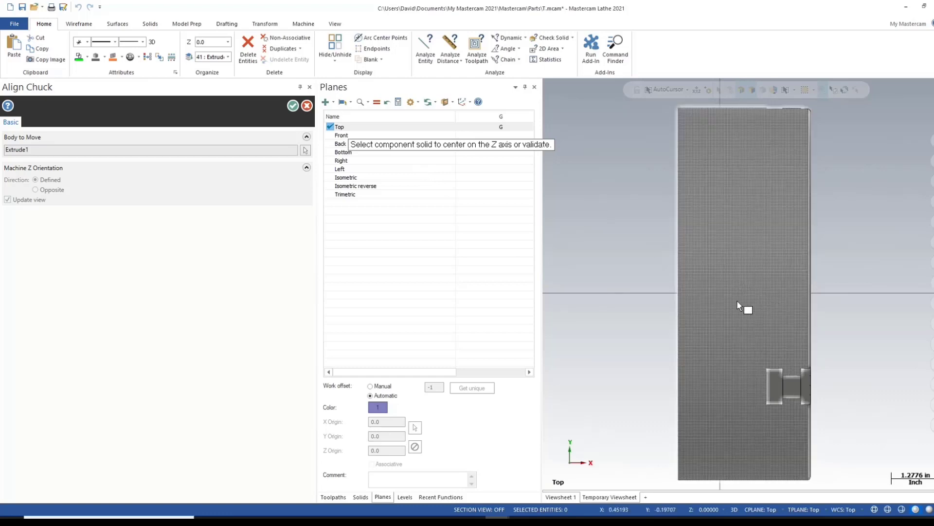
Step: Align the chuck's Z axis using the outer circular edge of its back face, checking the Opposite direction but keeping Defined
middle_drag(737, 302, 759, 308)
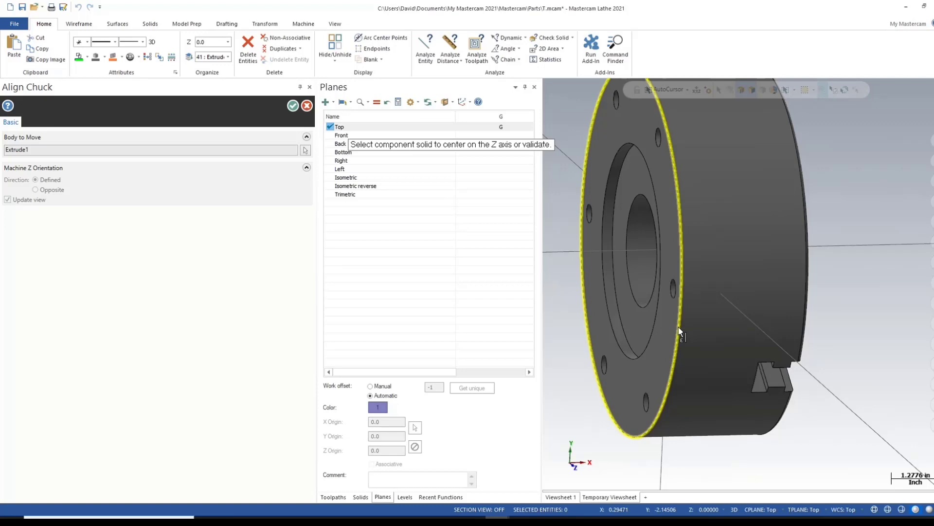
click(680, 332)
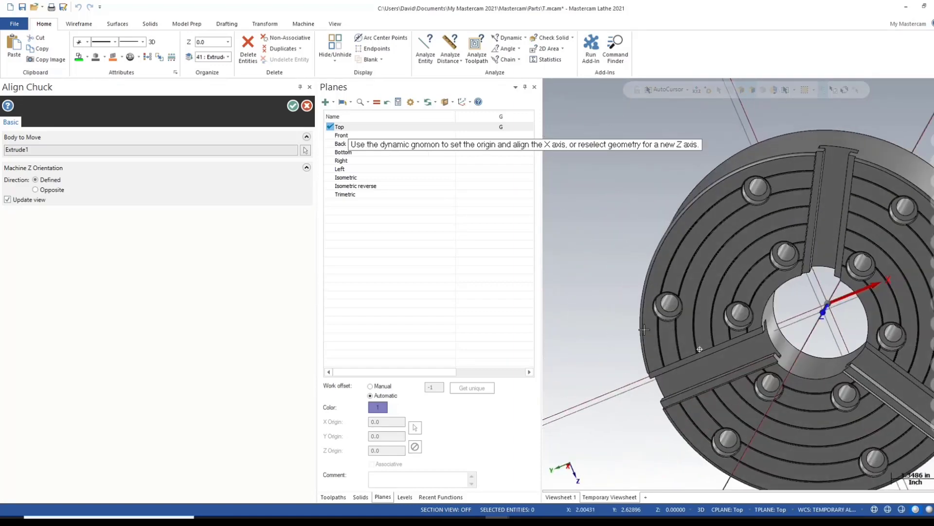
click(633, 349)
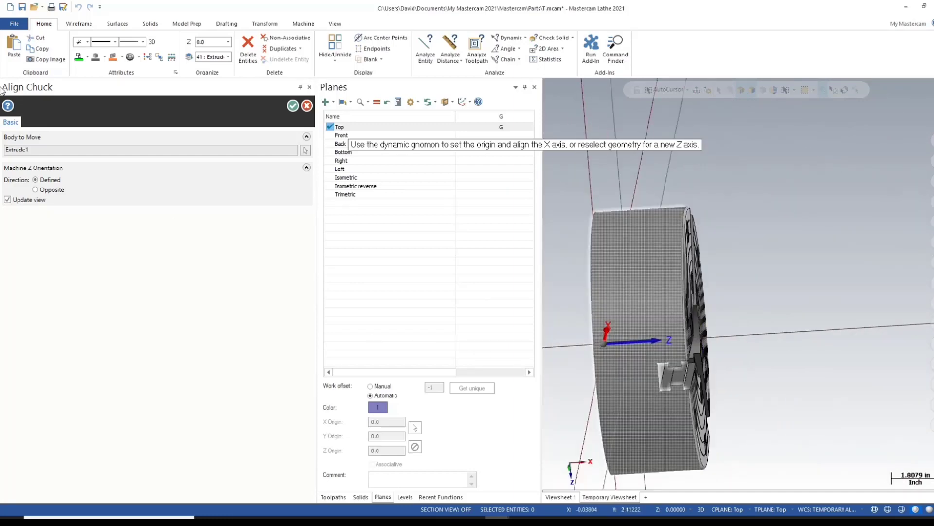
click(62, 189)
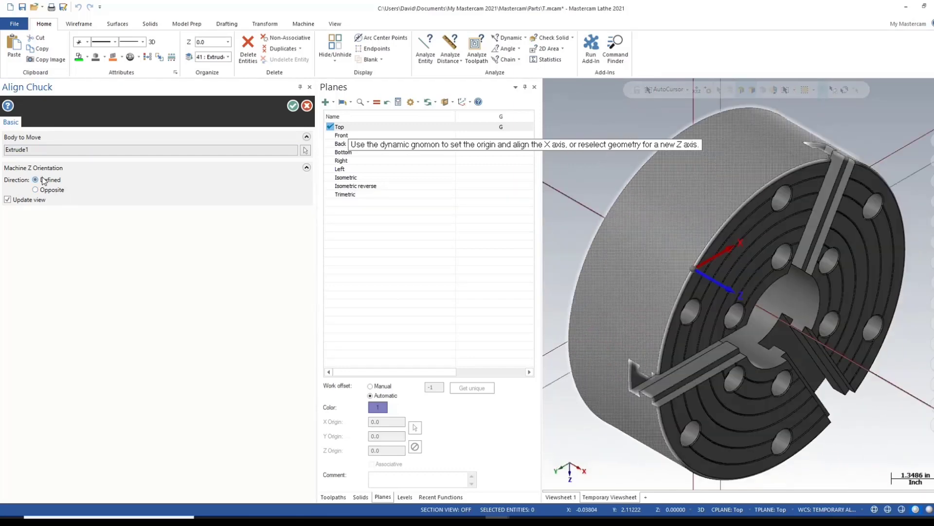
middle_drag(621, 349, 647, 280)
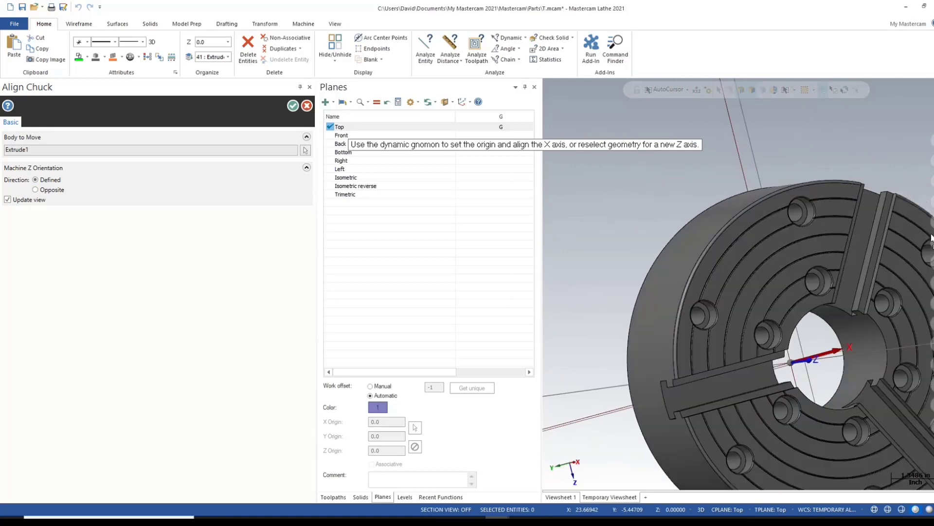
Step: Rotate the gnomon's X axis to line up with a jaw channel edge and accept the chuck alignment
click(865, 225)
click(839, 352)
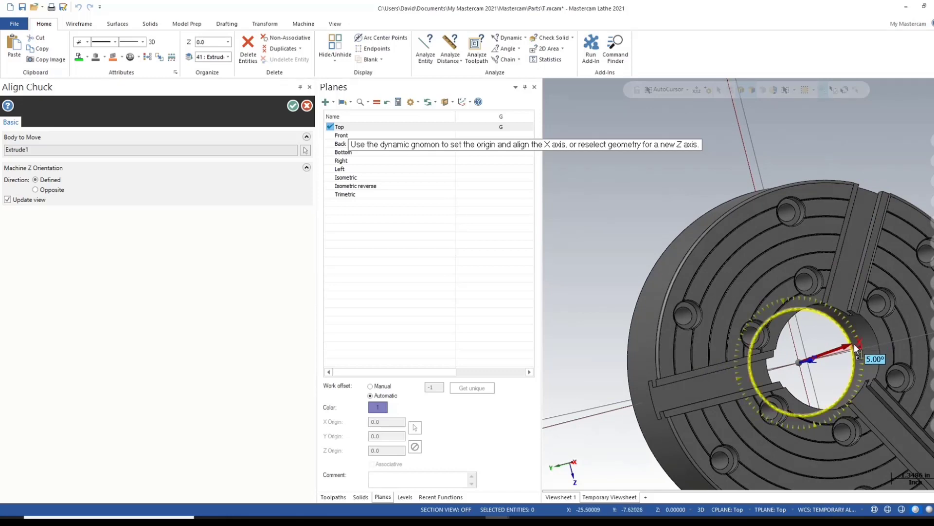
click(866, 190)
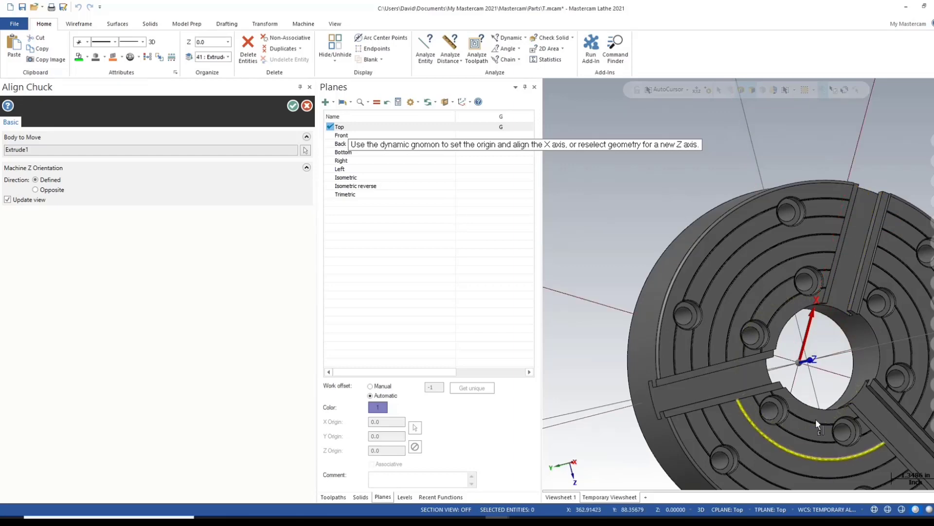
click(292, 105)
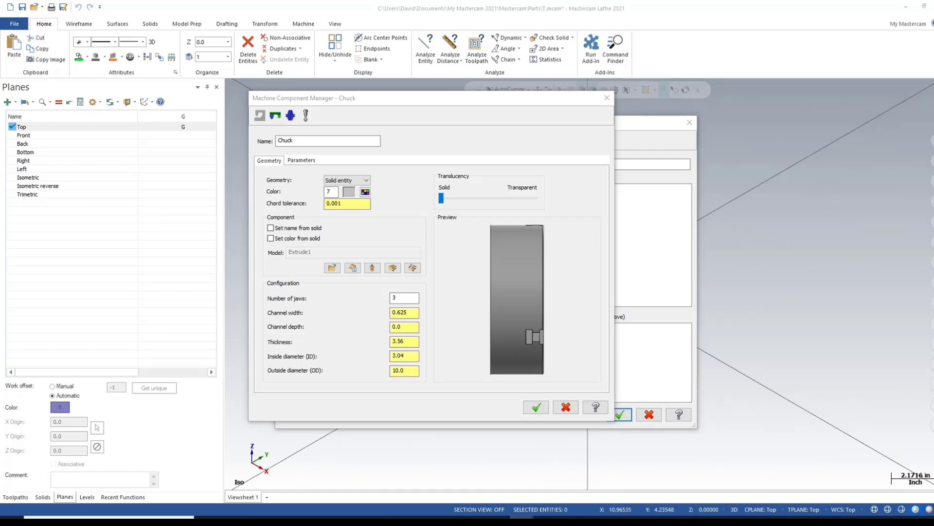
Step: Check the imported chuck in the preview and review its number of jaws, channel width and channel depth settings
drag(564, 261, 511, 298)
scroll(507, 288, down, 3)
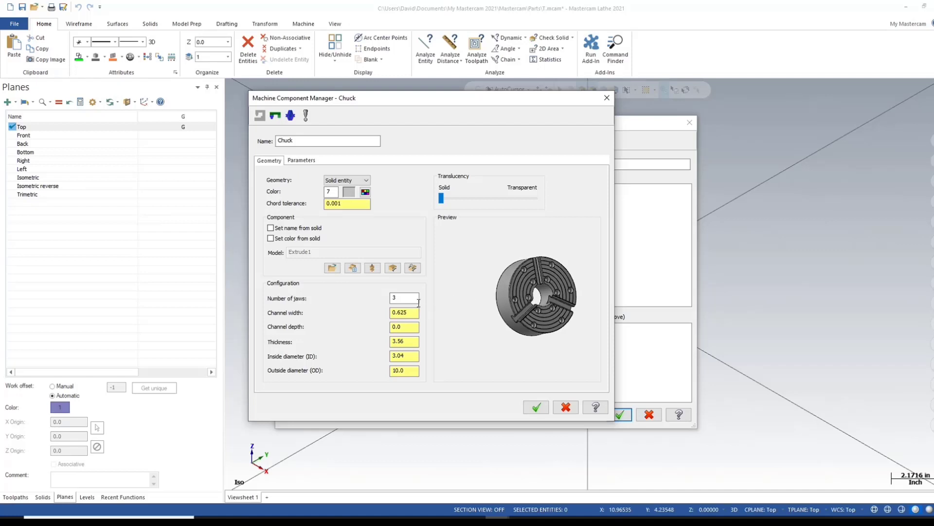
click(414, 297)
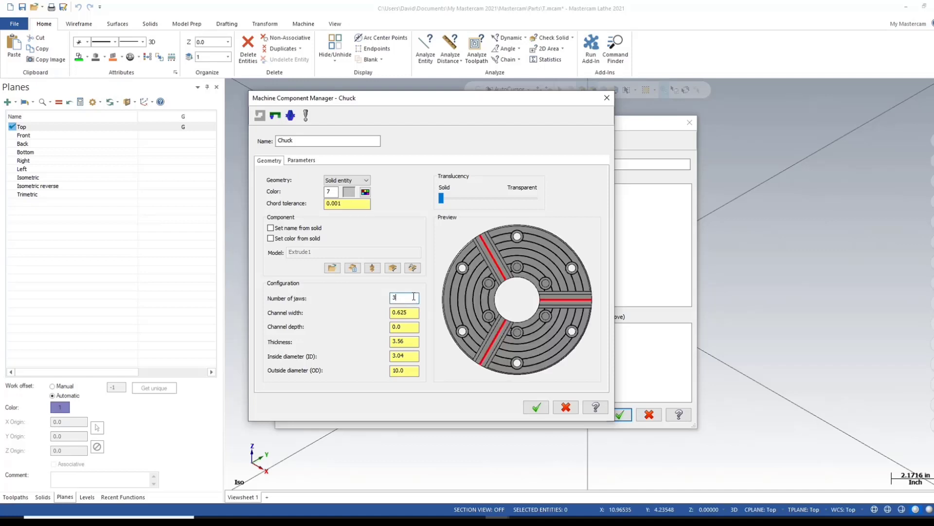
click(415, 311)
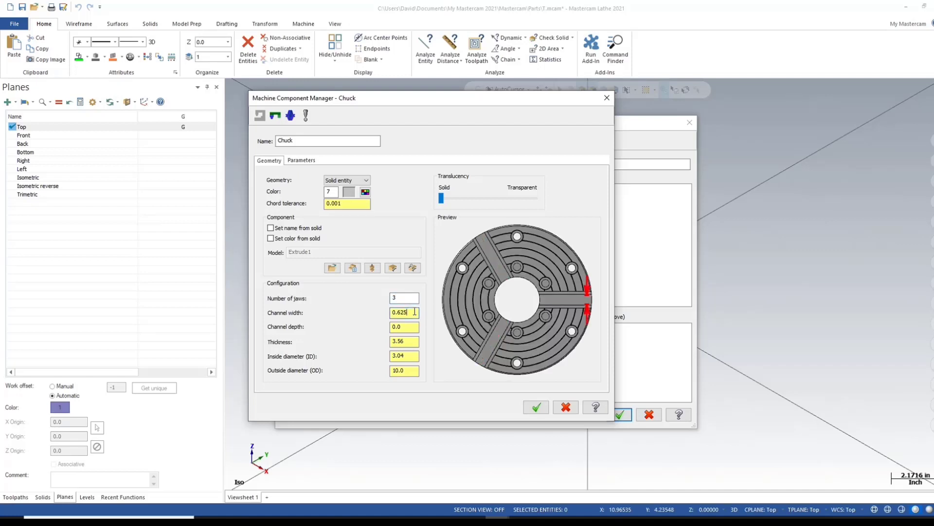
click(410, 327)
click(418, 330)
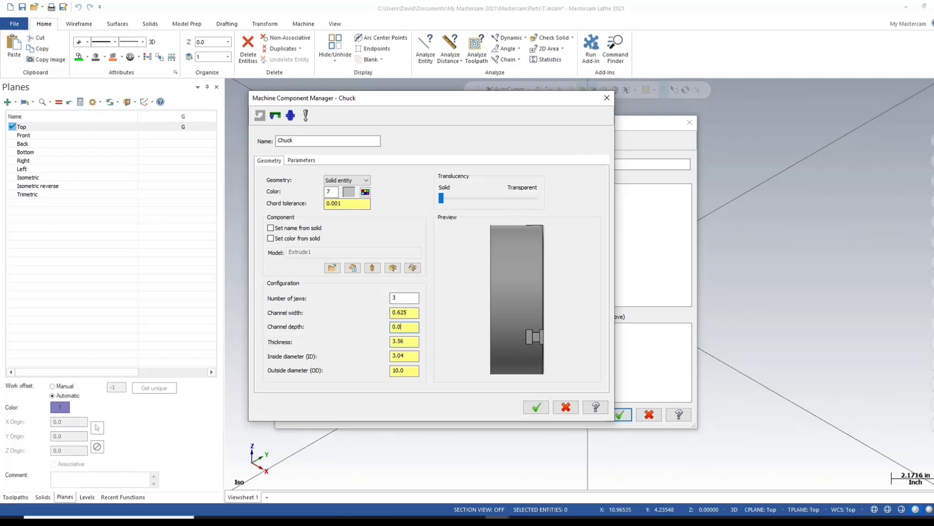
Step: Consult the New 10in Chuck model in Mastercam Design for the jaw channel depth
drag(933, 185, 479, 215)
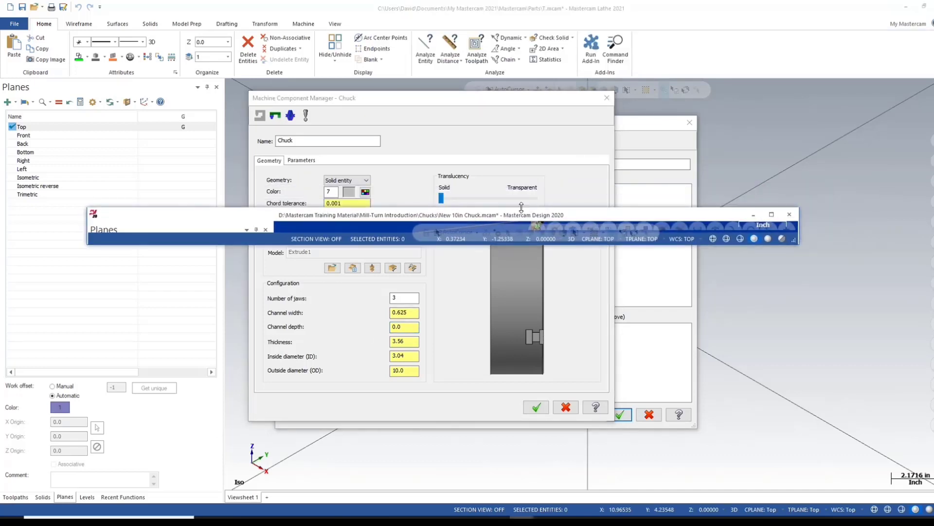
double_click(521, 212)
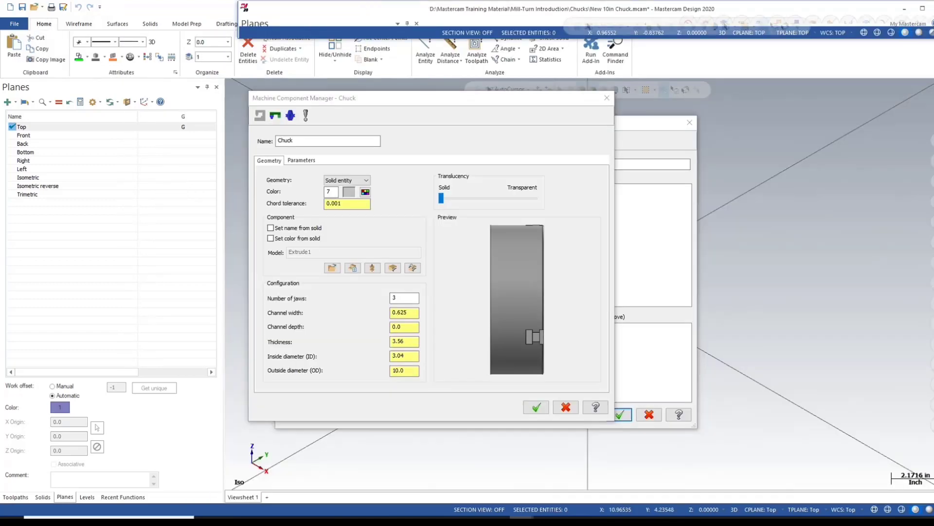
Step: Set the chuck's channel depth to 1.187 and check its thickness, inside diameter and outside diameter in the preview
double_click(409, 325)
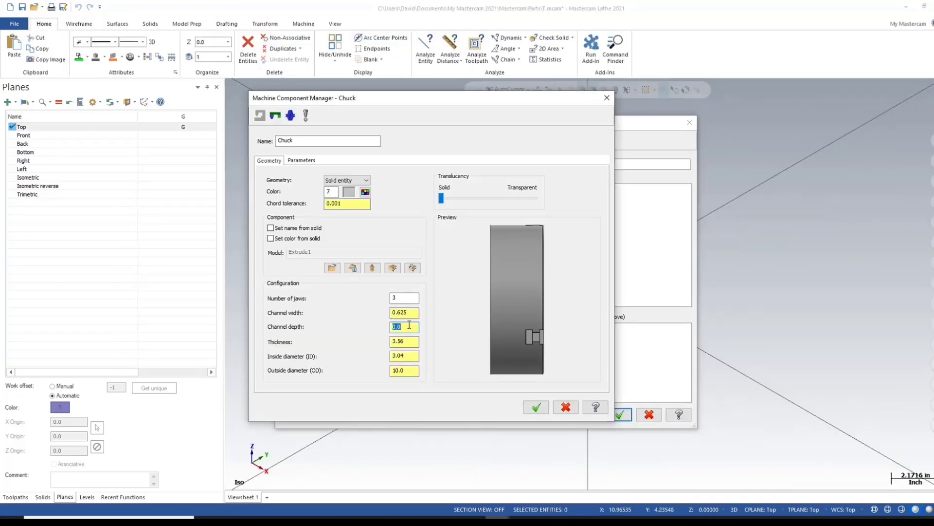
text(1.187)
click(405, 343)
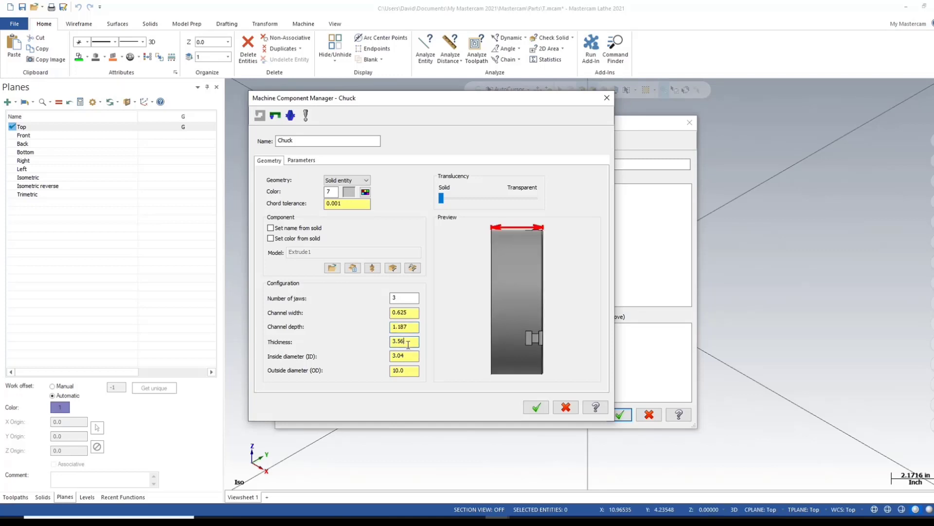
double_click(413, 355)
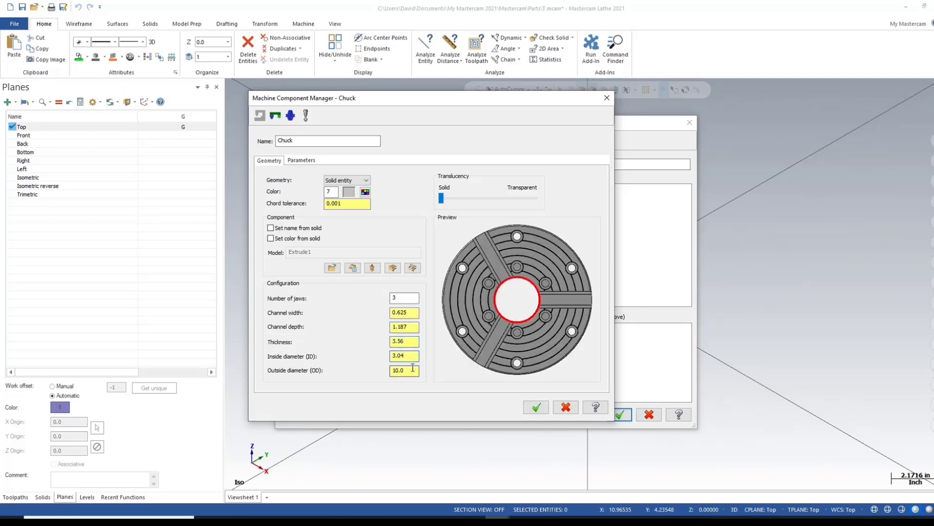
click(413, 368)
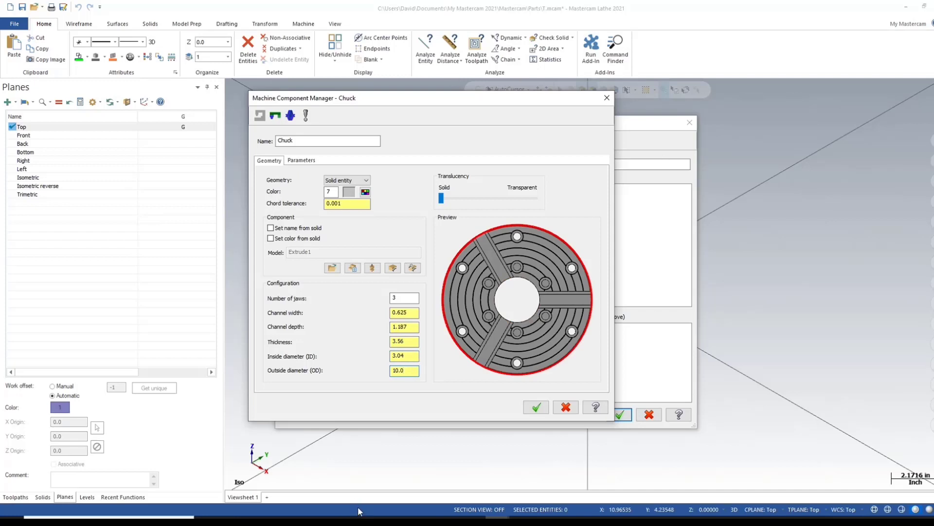
Step: Set the chuck's maximum spindle speed to 2500 and allow through stock
click(297, 160)
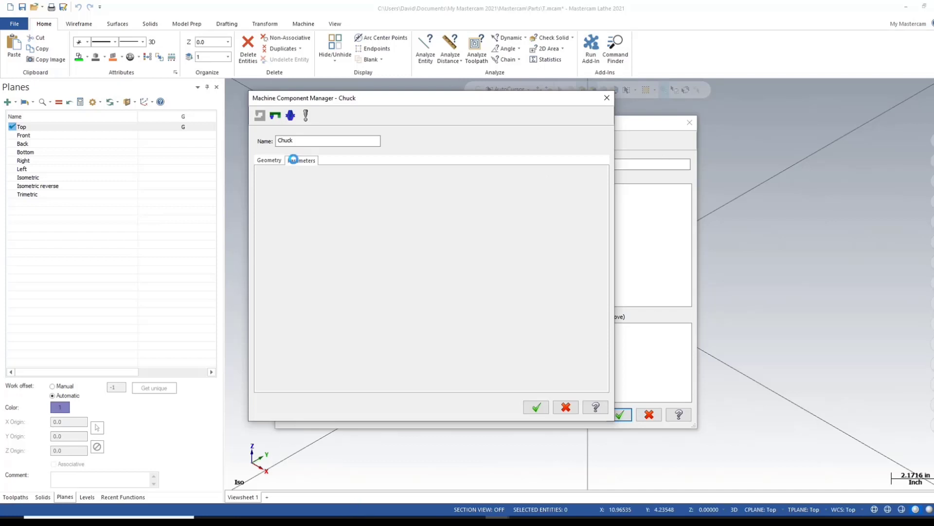
click(402, 190)
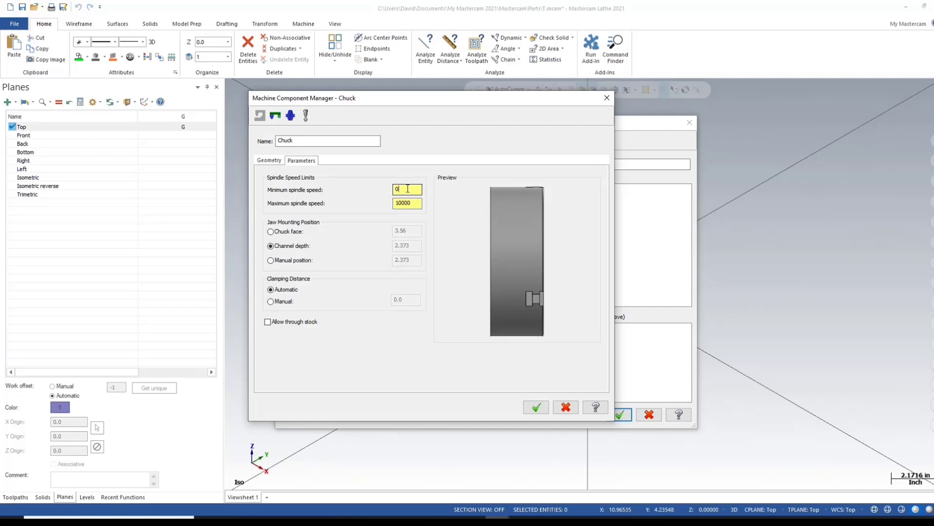
drag(411, 203, 338, 198)
text(25)
click(267, 321)
Step: Name the chuck component New 10in Chuck, accept it and select it in the Chuck Group
click(279, 141)
text(New 10)
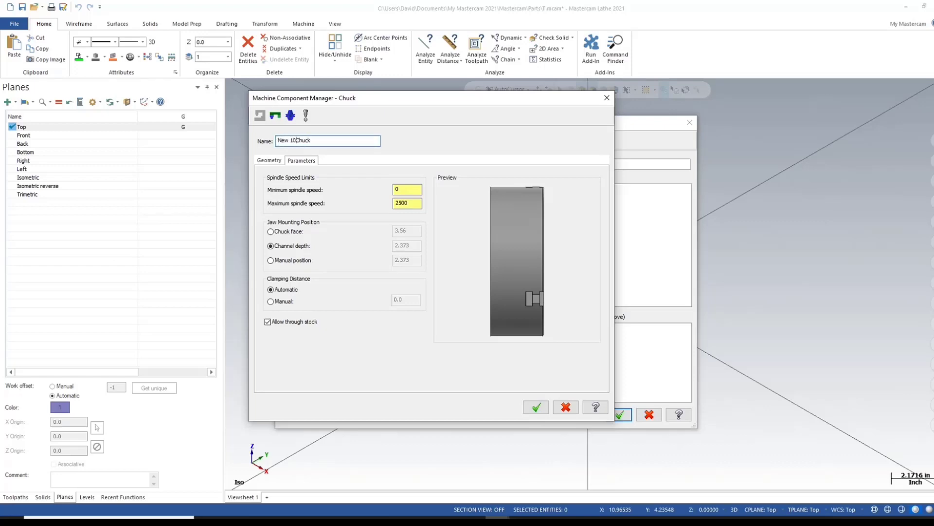
text(in)
click(534, 408)
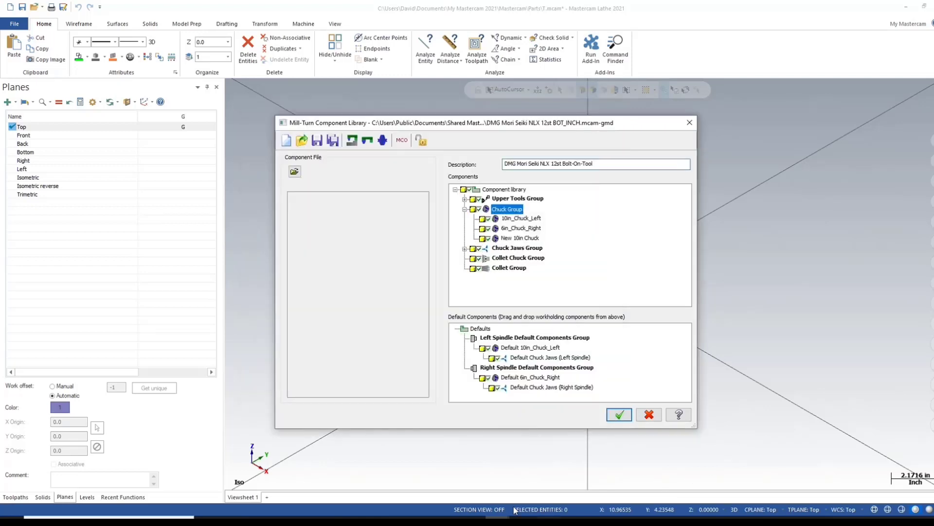
click(518, 239)
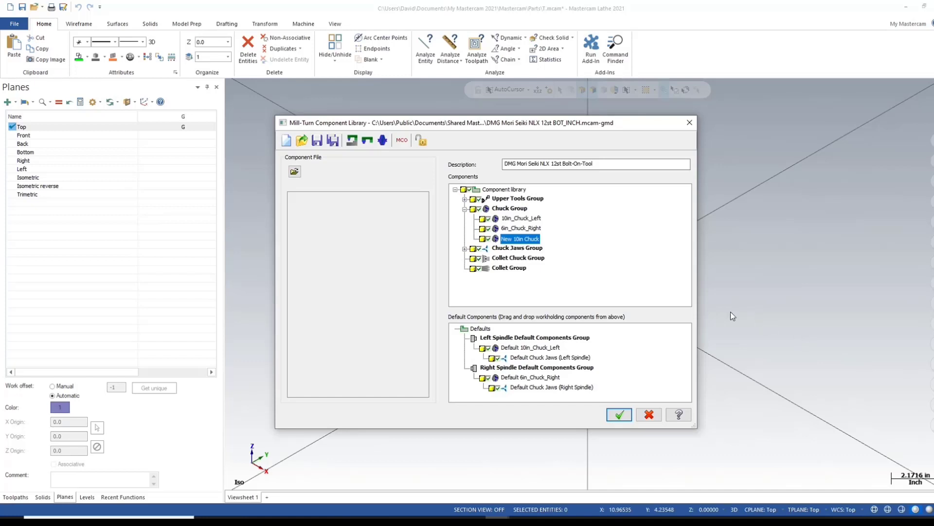
Step: Add new chuck jaws to the Chuck Jaws Group and set their geometry to Solid entity
click(464, 249)
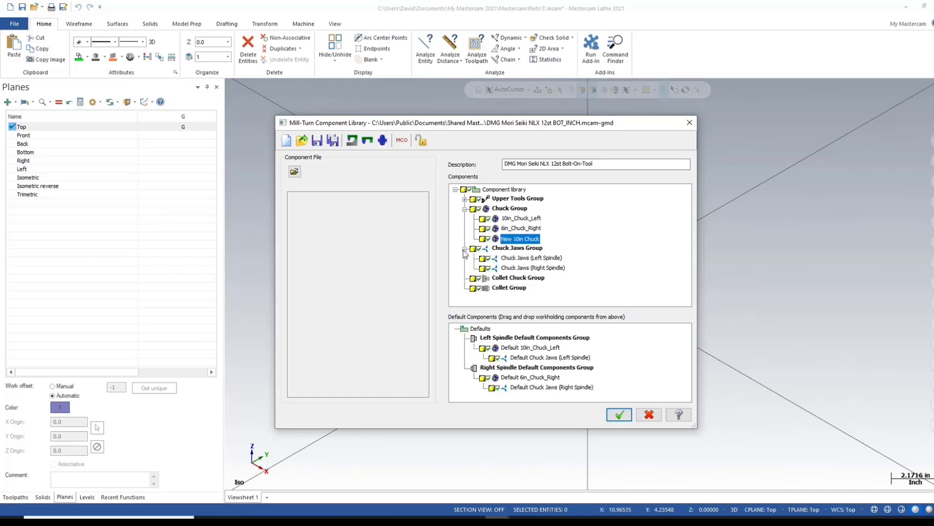
right_click(509, 250)
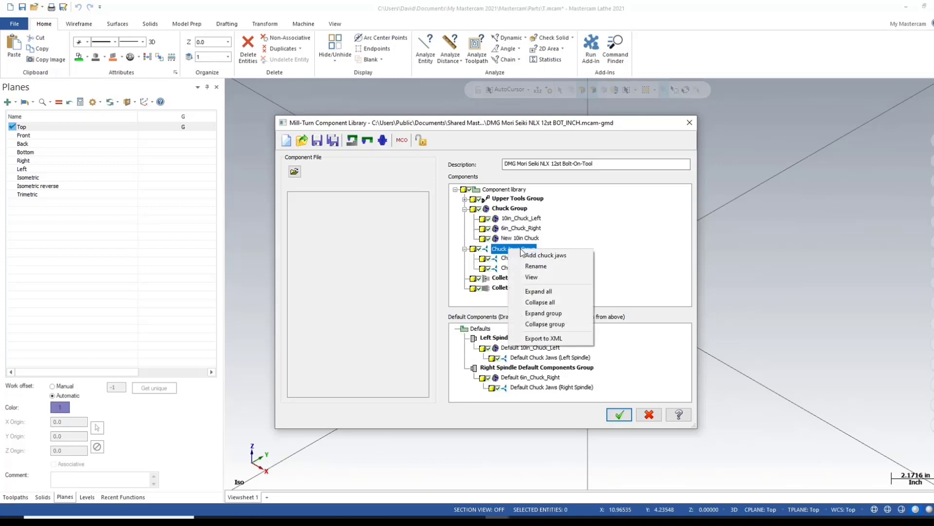
click(543, 255)
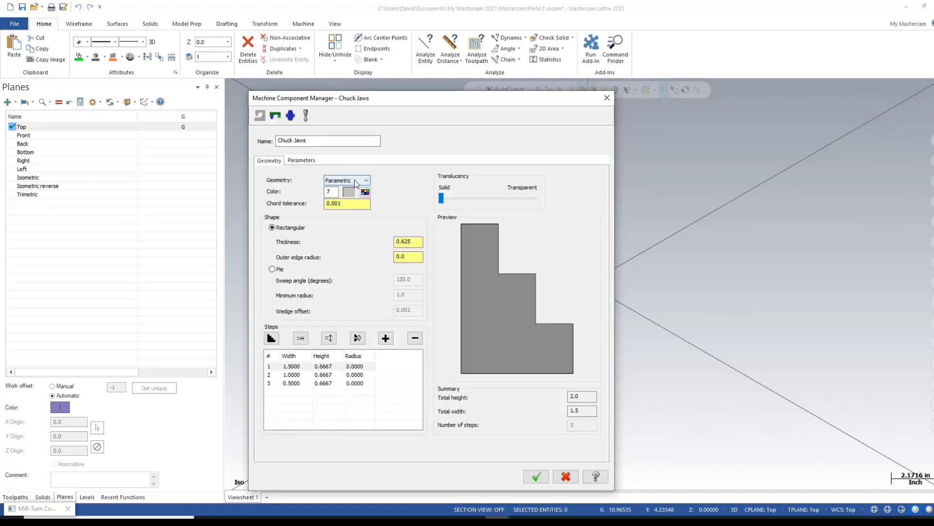
click(356, 184)
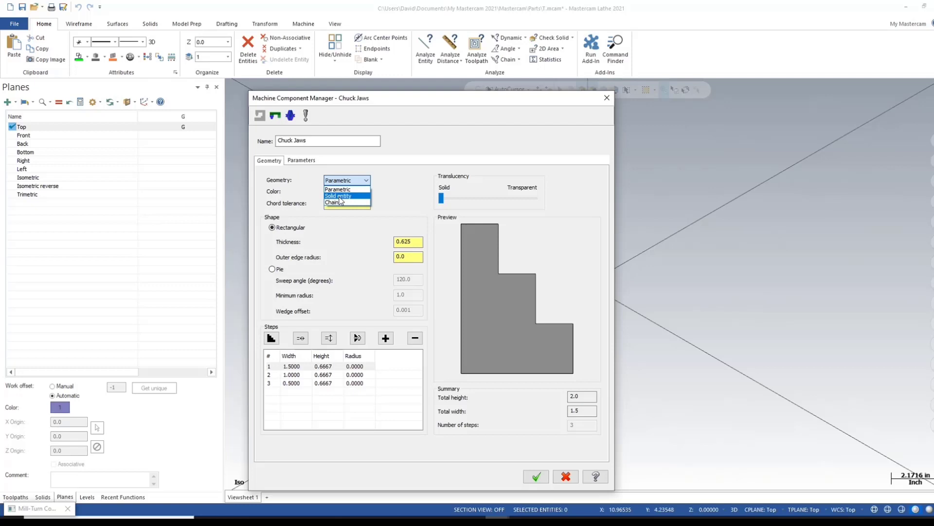
click(340, 196)
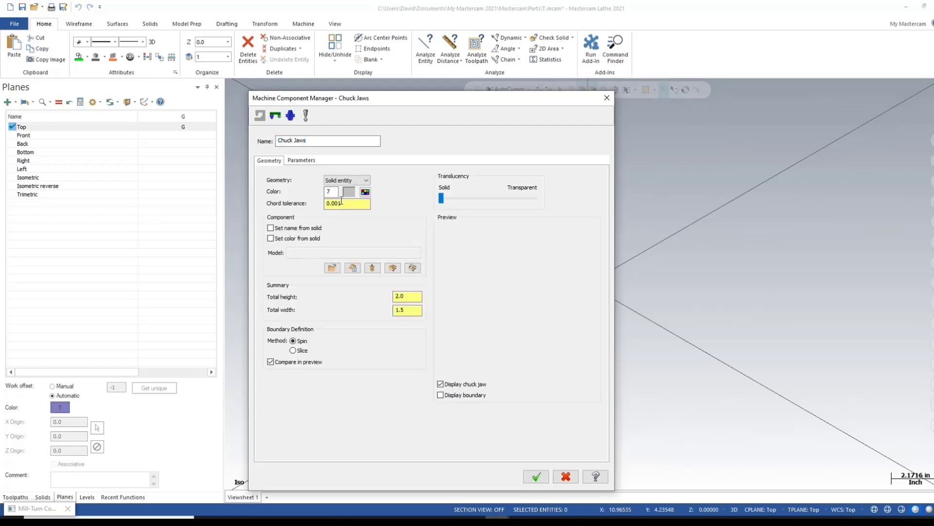
Step: Import New 10in Chuck.stp for the jaw geometry and pick the upper jaw as the solid
click(332, 268)
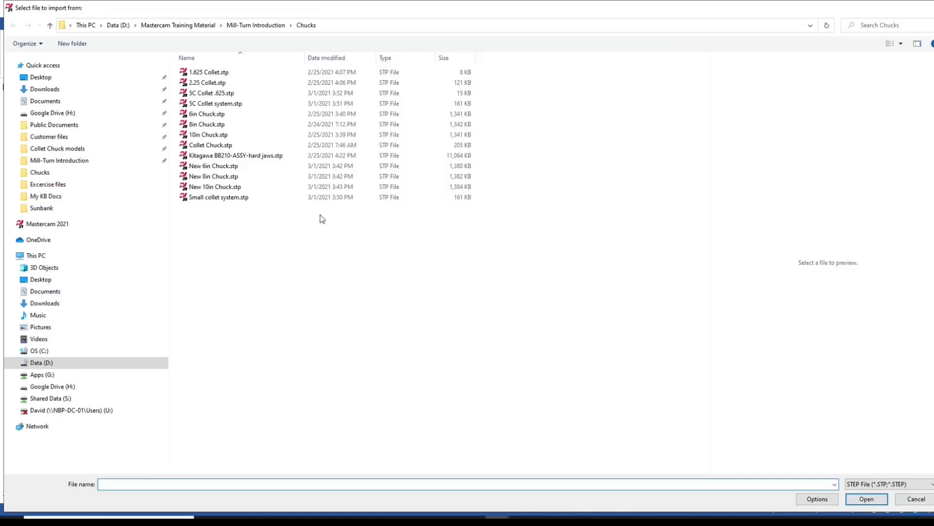
click(295, 188)
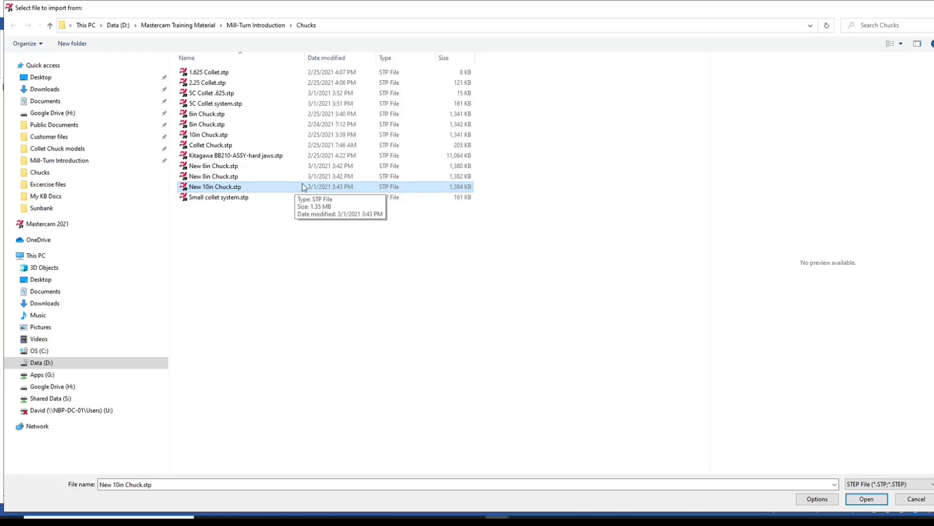
click(866, 499)
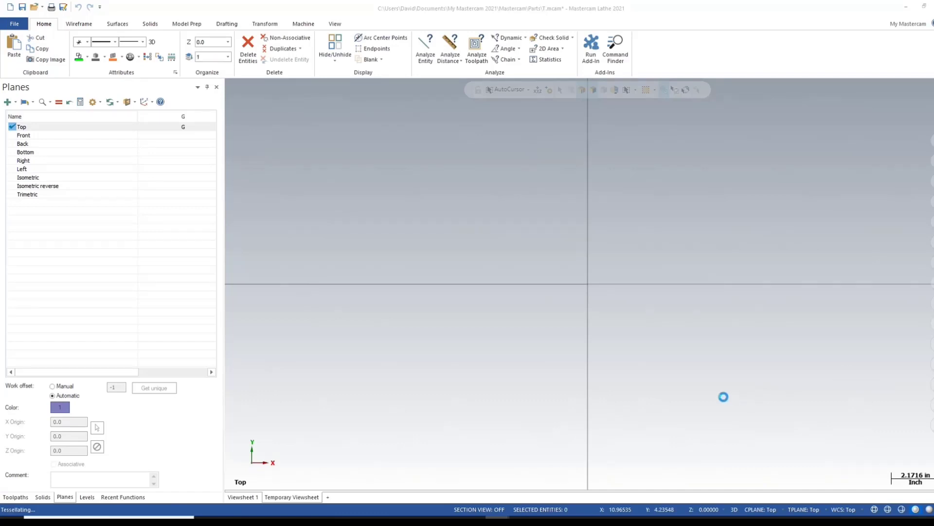
middle_drag(709, 382, 635, 184)
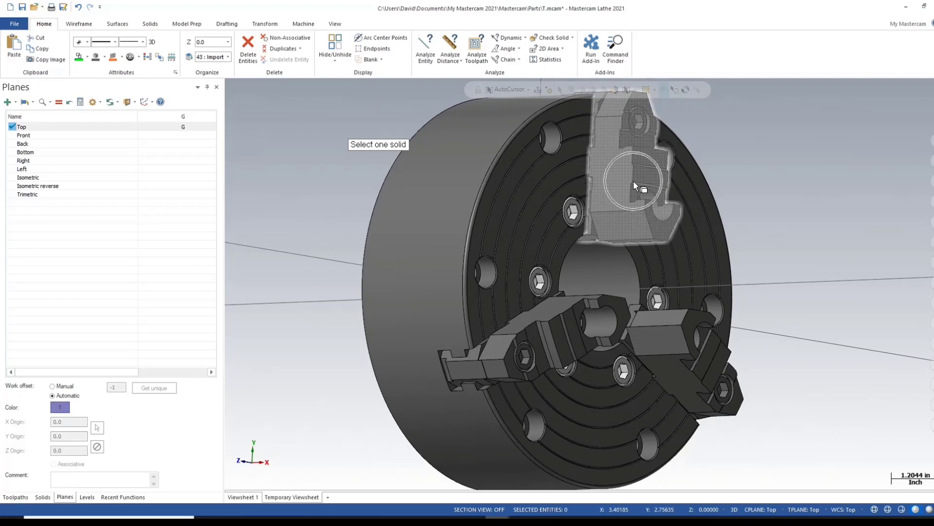
click(632, 179)
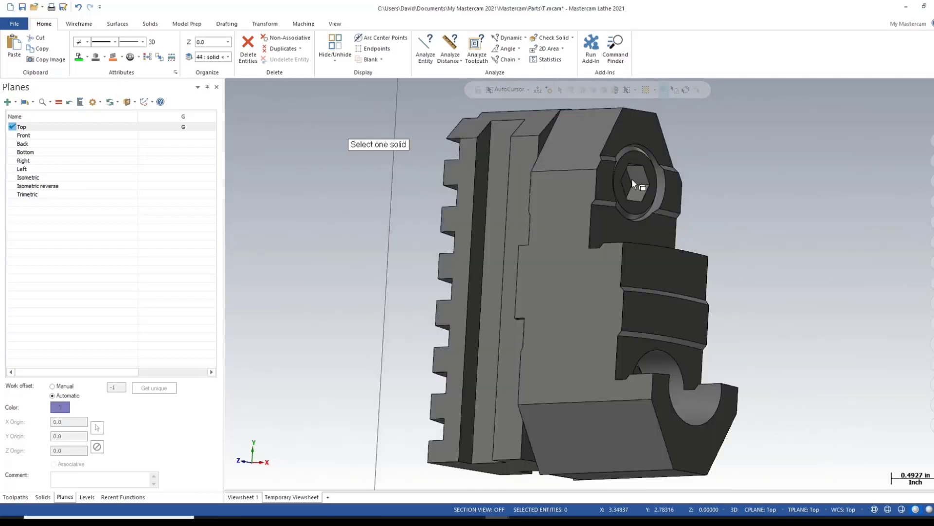
Step: Dock the Planes manager together with the other managers and bring back the Align Chuck Jaw settings
middle_drag(646, 257, 701, 253)
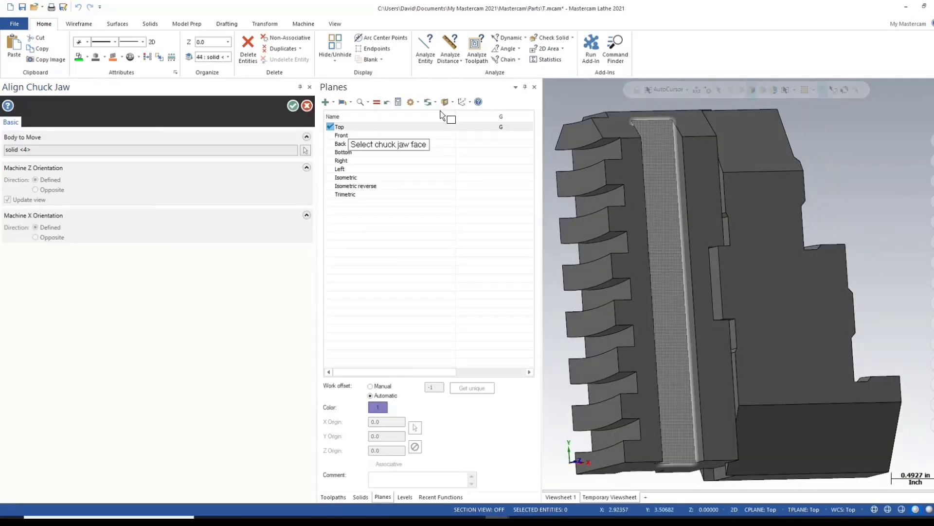
drag(429, 86, 598, 305)
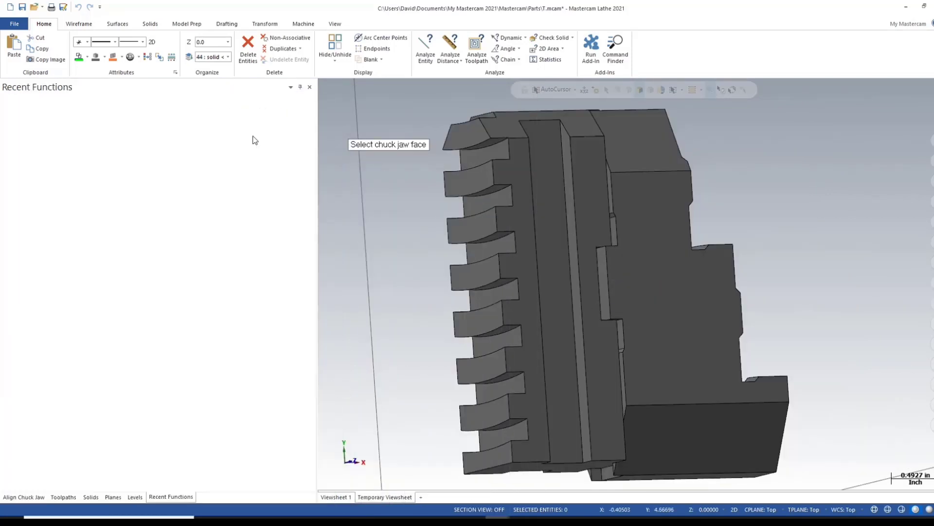
click(24, 497)
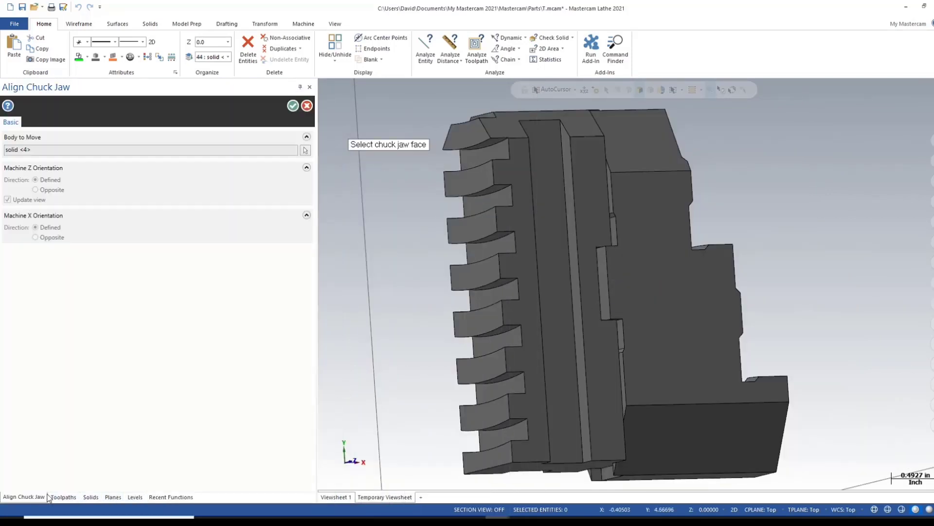
Step: Align the jaw using its lower end face, keeping the Z and X directions Defined, and accept the alignment
middle_drag(512, 227, 632, 272)
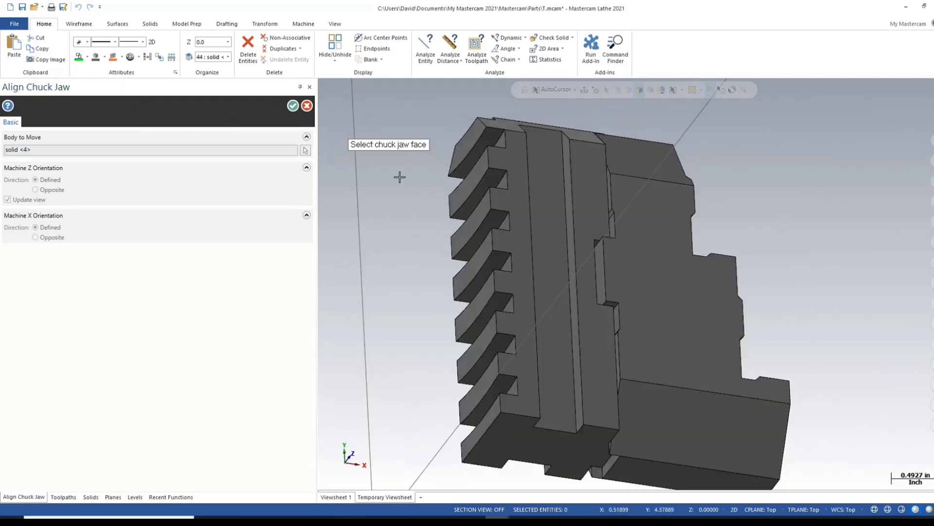
scroll(490, 352, up, 2)
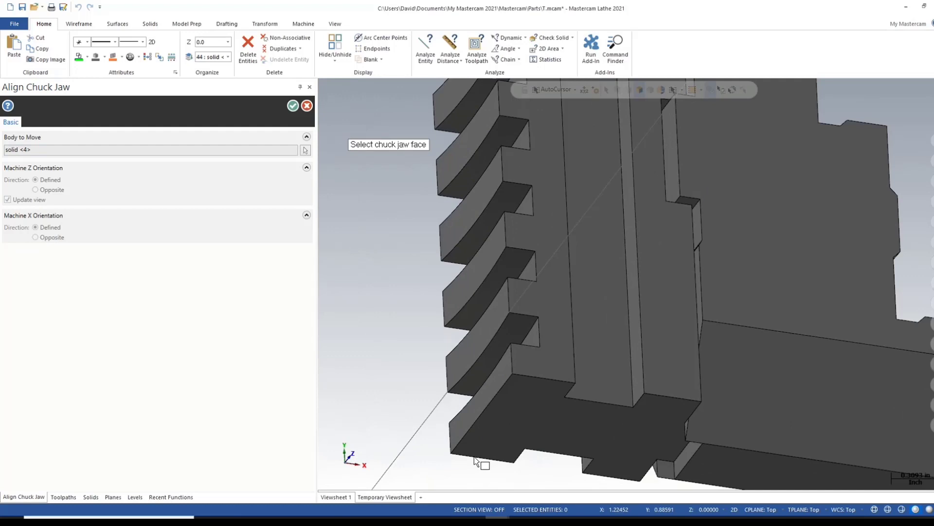
click(489, 395)
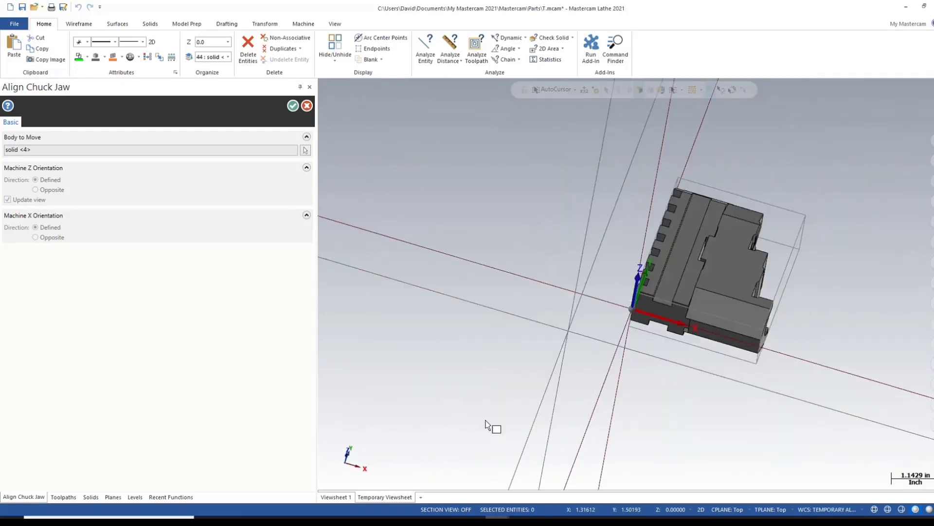
middle_drag(650, 348, 698, 278)
scroll(697, 278, up, 5)
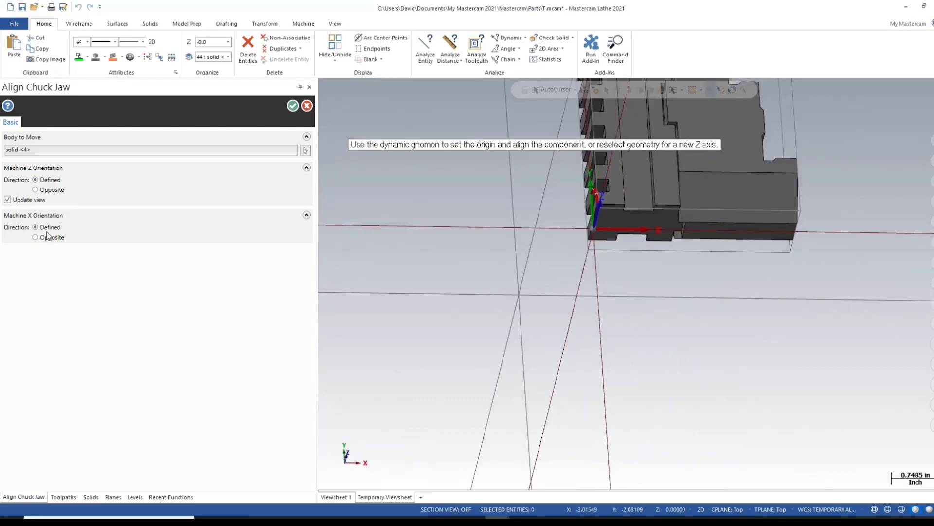
mouse_move(801, 337)
middle_down()
mouse_move(757, 323)
mouse_move(639, 326)
mouse_move(711, 319)
mouse_move(793, 331)
mouse_move(851, 320)
mouse_move(794, 347)
middle_up()
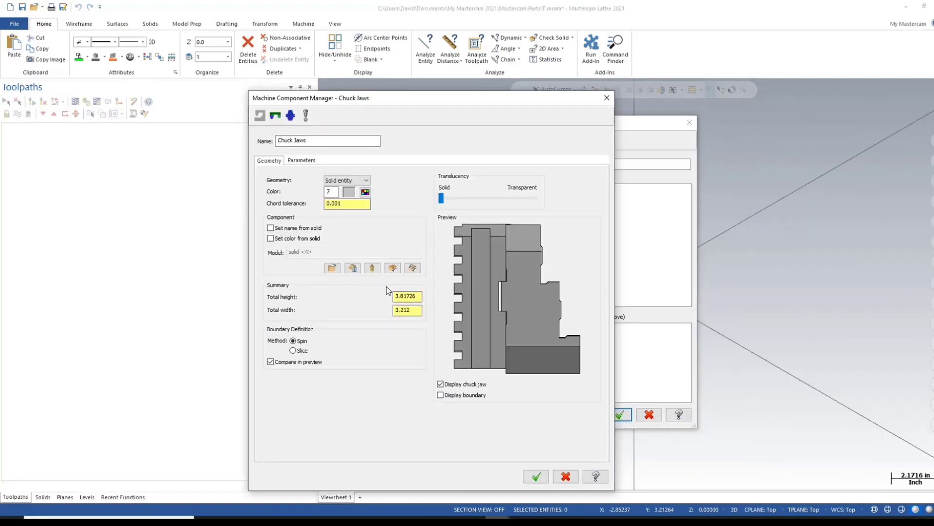
Step: Check which jaw dimensions the total height and total width refer to in the preview
mouse_move(409, 297)
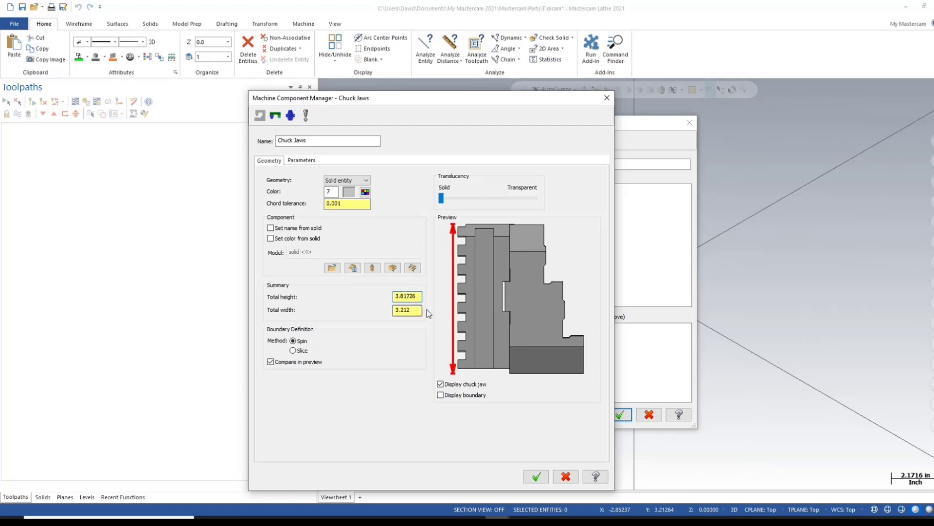
click(420, 310)
click(409, 296)
click(416, 309)
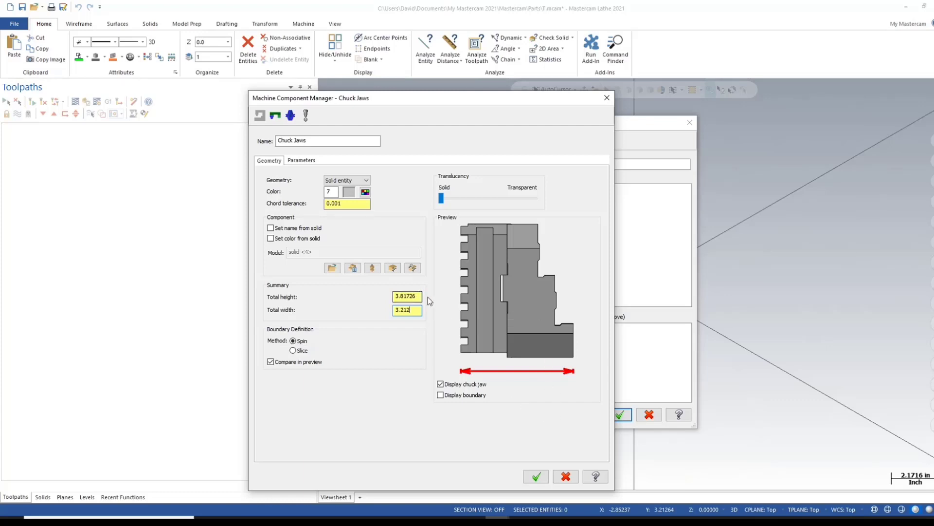
Step: Keep outside-diameter clamping, confirm the jaw's reference point at the lower front corner of its profile, and accept the chuck jaws component
click(295, 160)
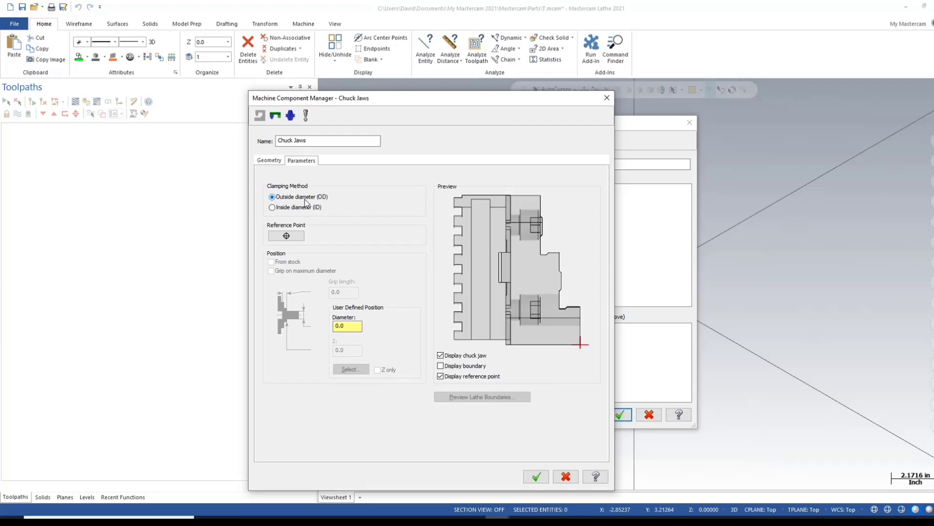
click(293, 240)
click(595, 350)
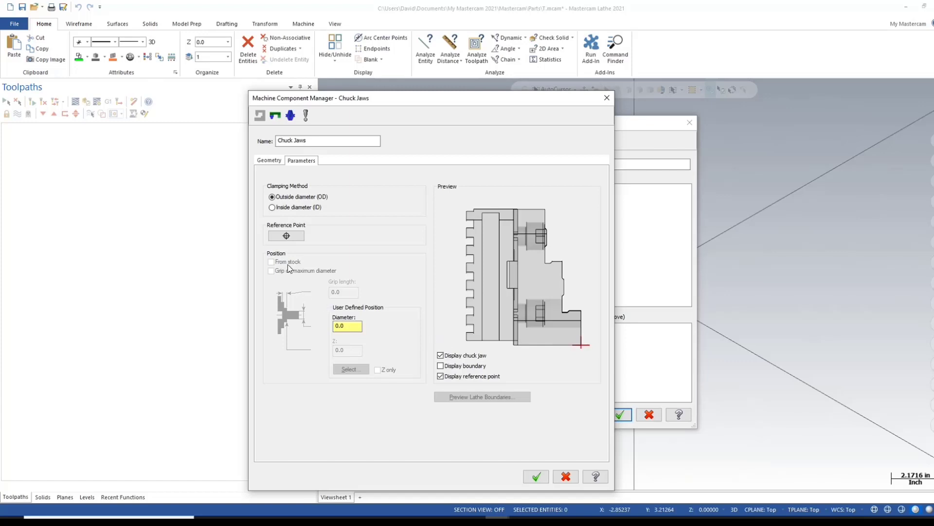
click(288, 235)
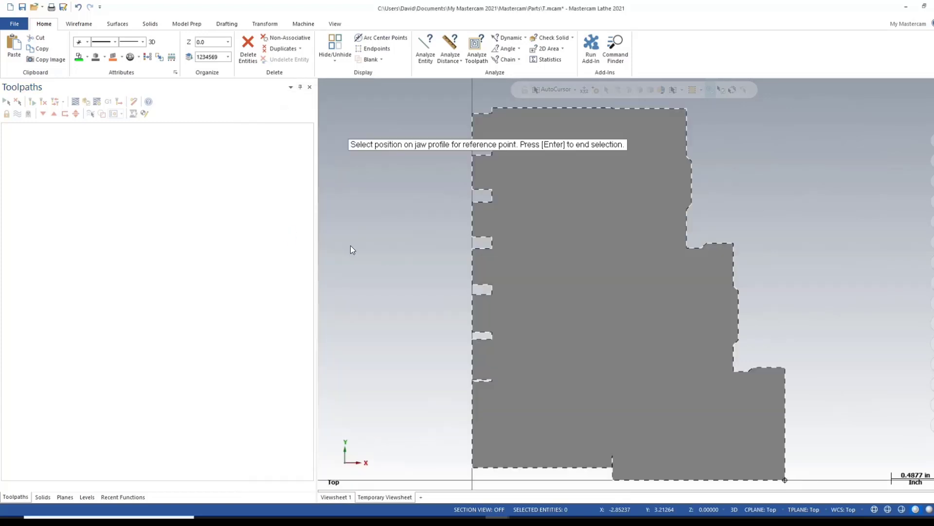
scroll(638, 327, down, 1)
scroll(668, 338, up, 3)
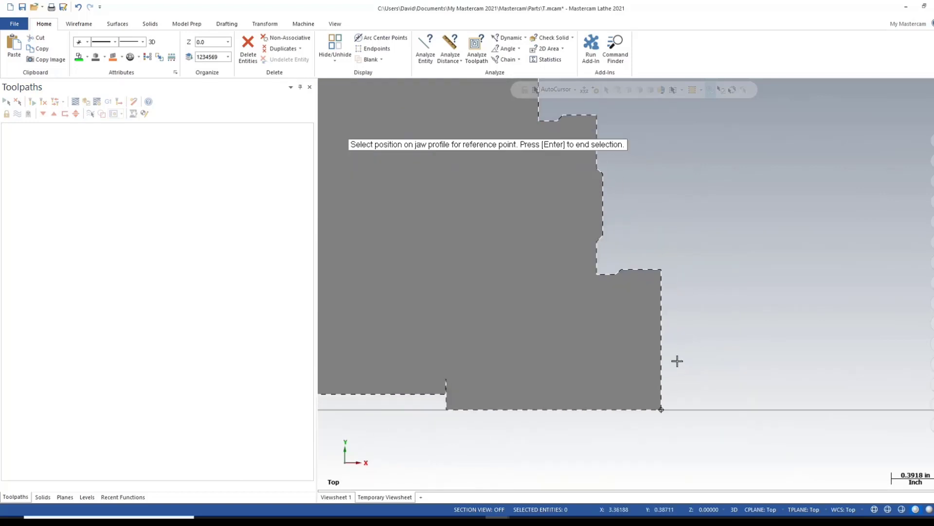
scroll(676, 359, down, 1)
middle_drag(652, 317, 728, 307)
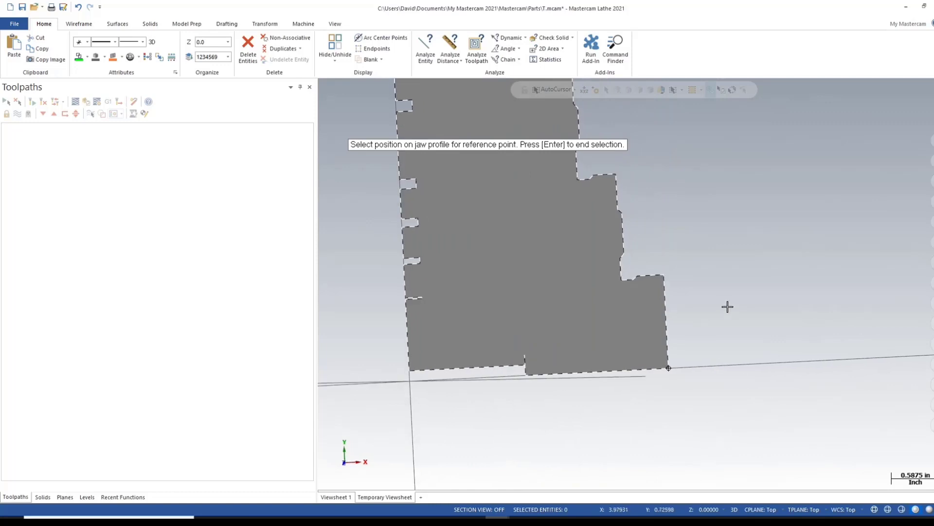
right_click(728, 307)
click(778, 360)
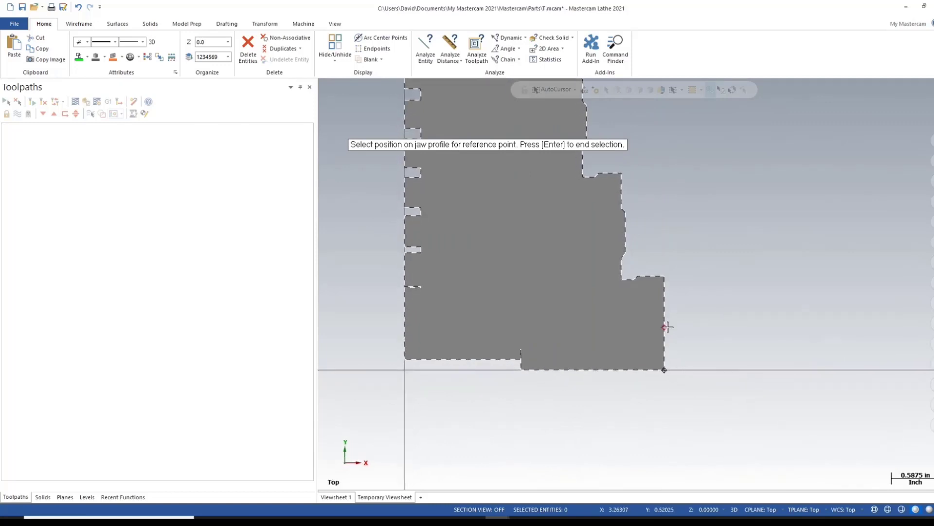
scroll(664, 321, up, 5)
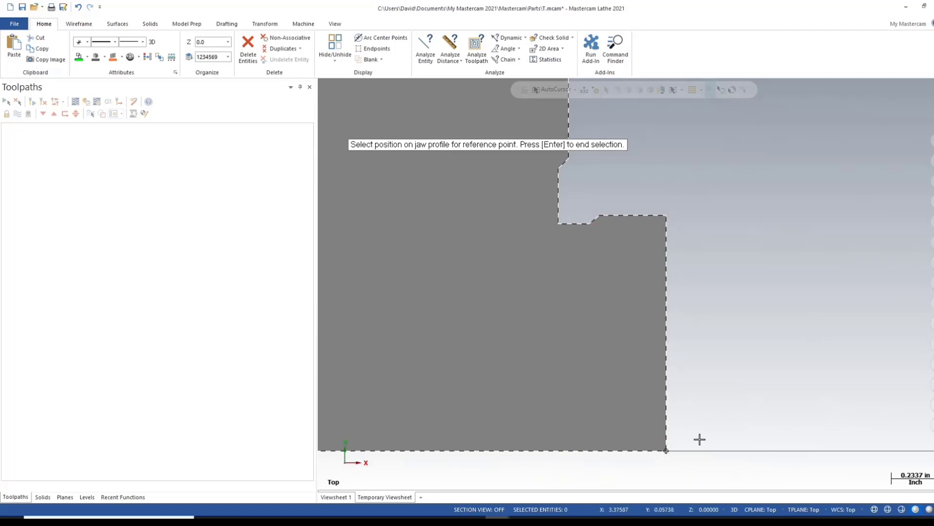
key(Return)
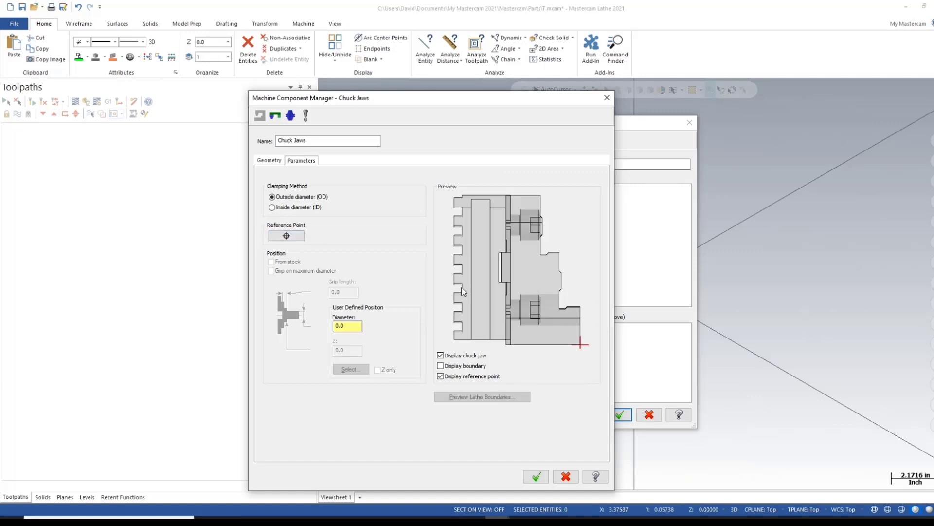
click(542, 478)
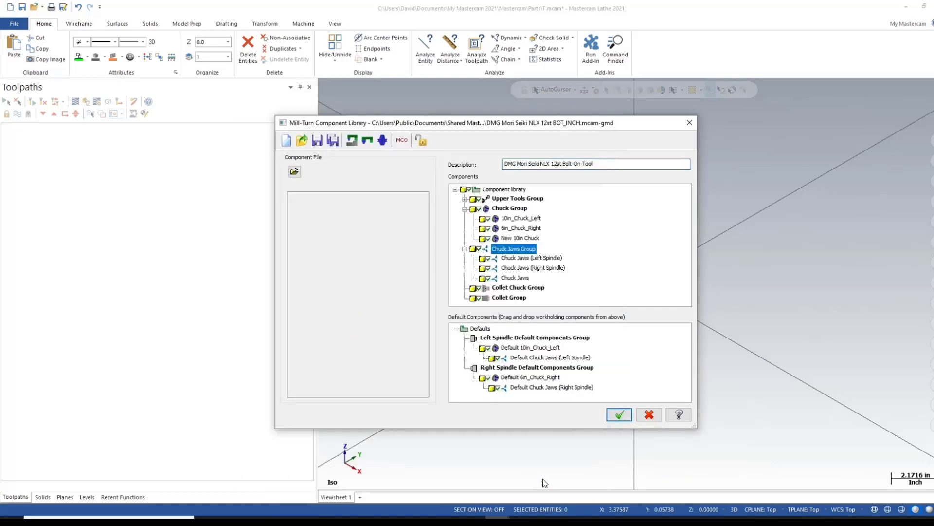
Step: Rename the newly added Chuck Jaws component as New 10in Chuck Jaws
double_click(514, 278)
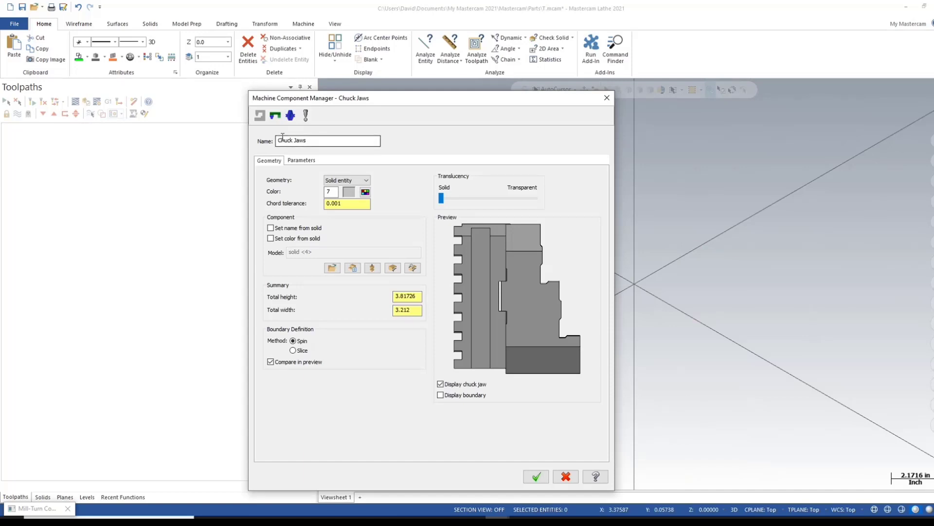
click(284, 138)
text(New )
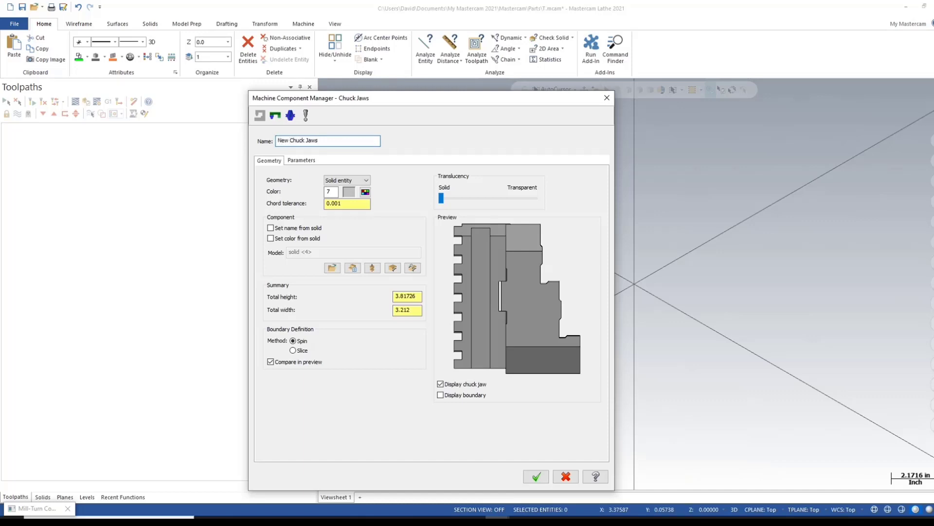
text(10in)
click(535, 477)
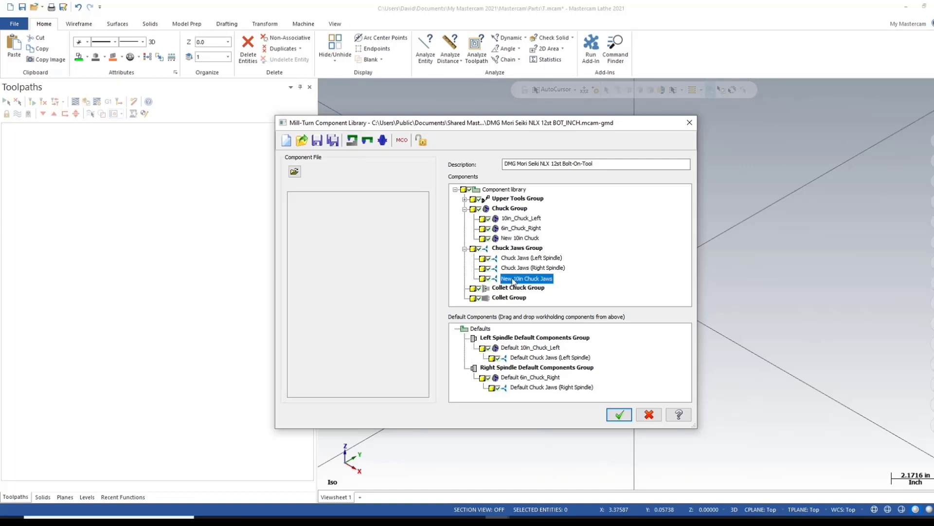
Step: View the left spindle's default chuck jaws together with their parent chuck, and return to the component library
right_click(532, 358)
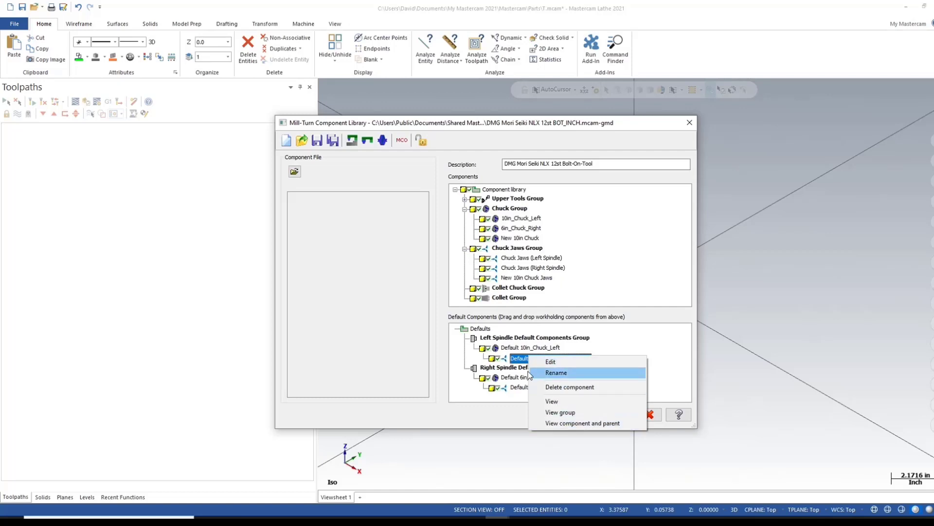
click(674, 347)
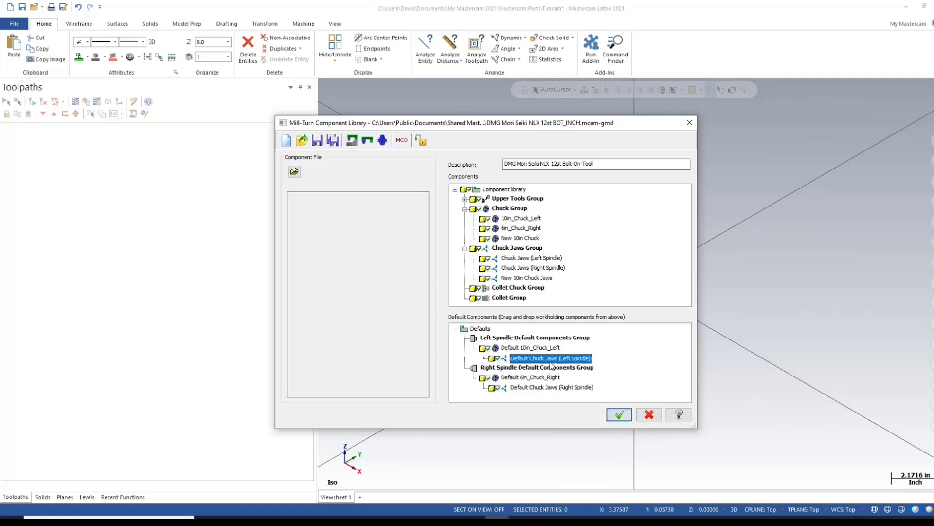
right_click(550, 358)
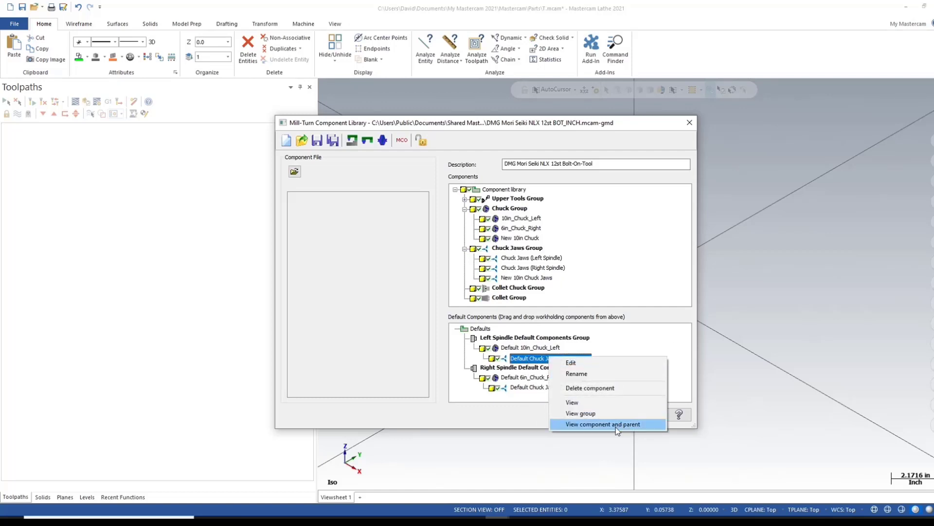
click(615, 426)
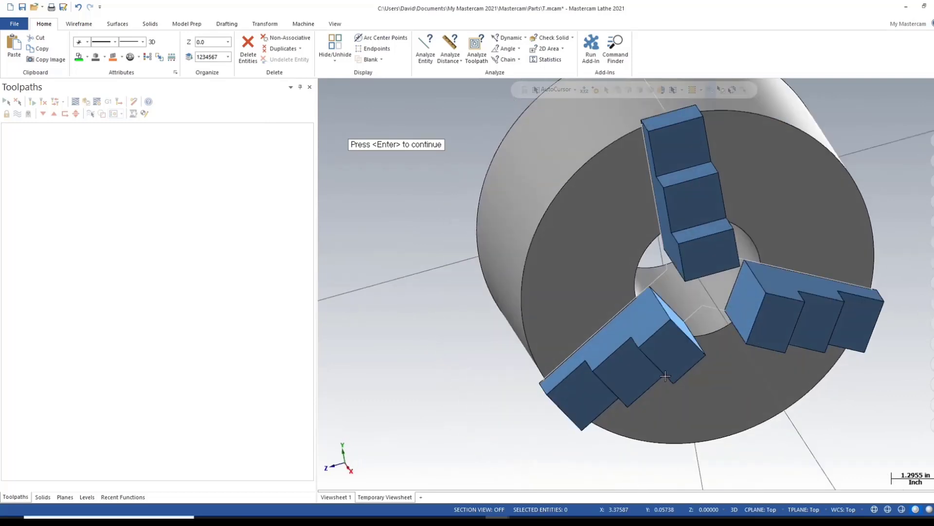
key(Return)
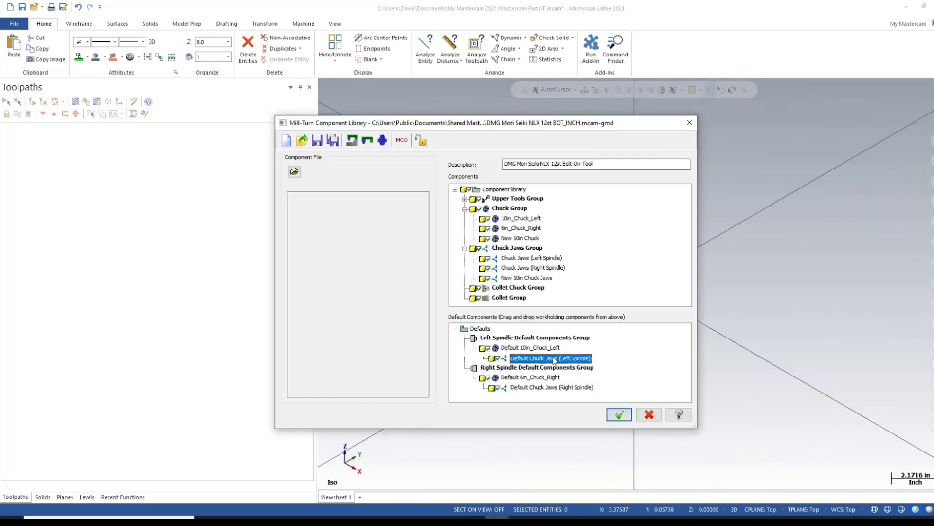
Step: Delete the default 10-inch chuck and its child jaws from the left spindle default components
right_click(538, 346)
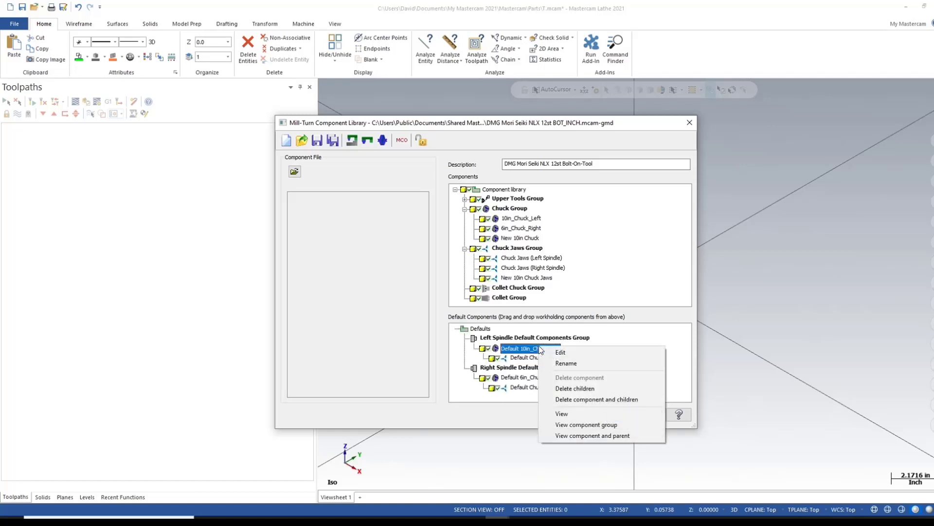
click(606, 399)
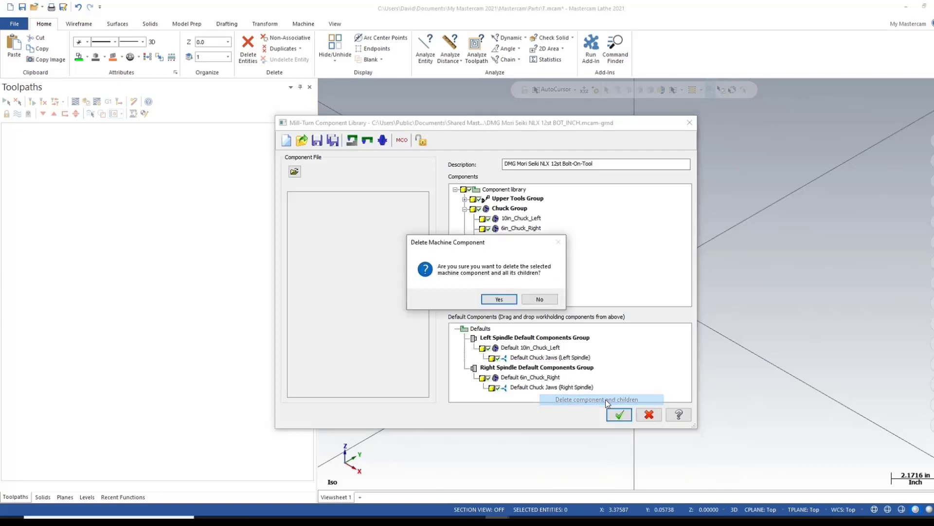
click(499, 299)
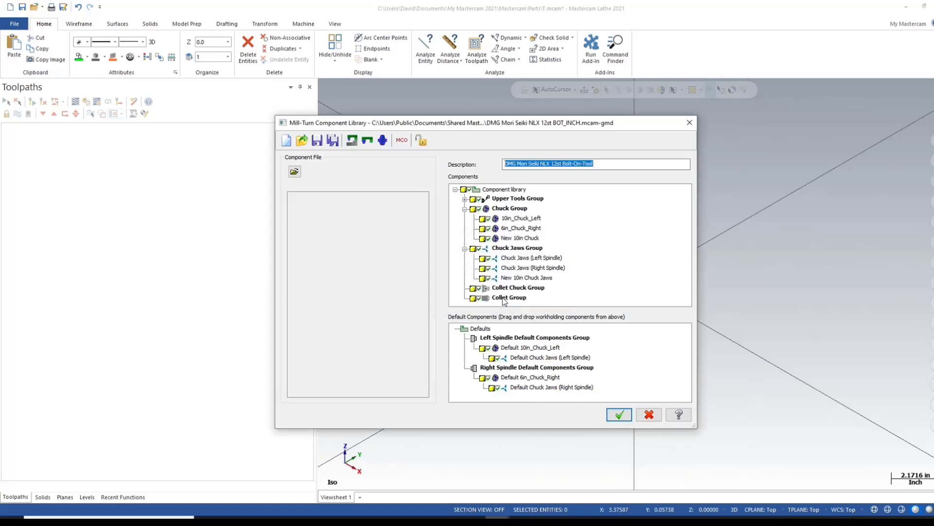
Step: Assign New 10in Chuck as the left spindle's default workholding and attach New 10in Chuck Jaws to it
click(519, 239)
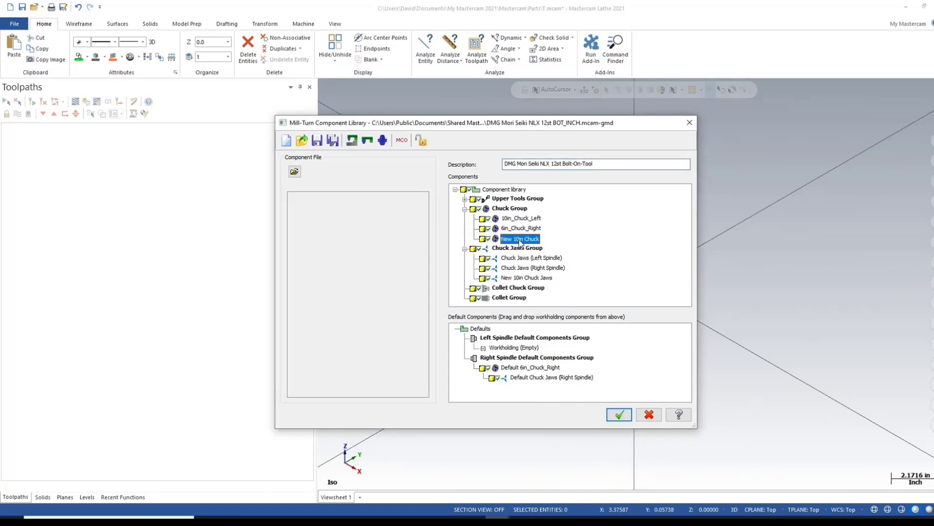
drag(519, 240, 529, 350)
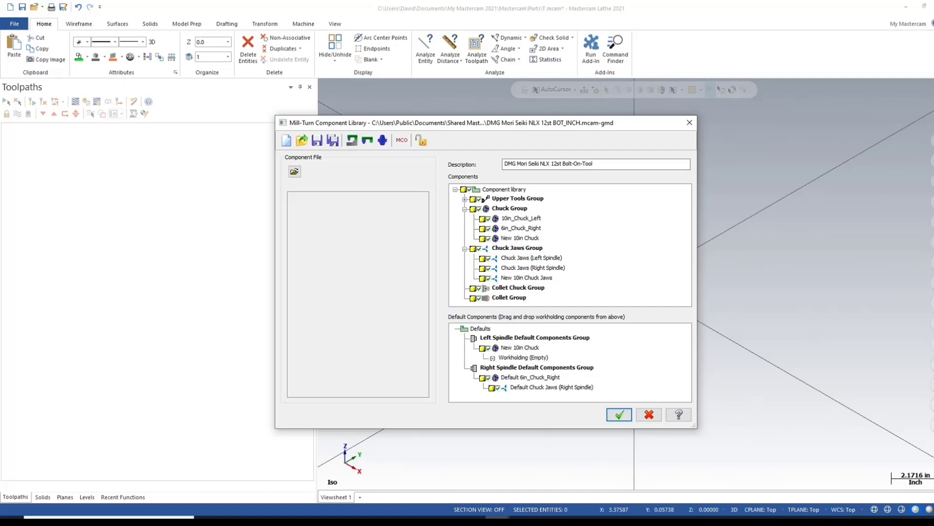
click(520, 279)
drag(519, 279, 520, 359)
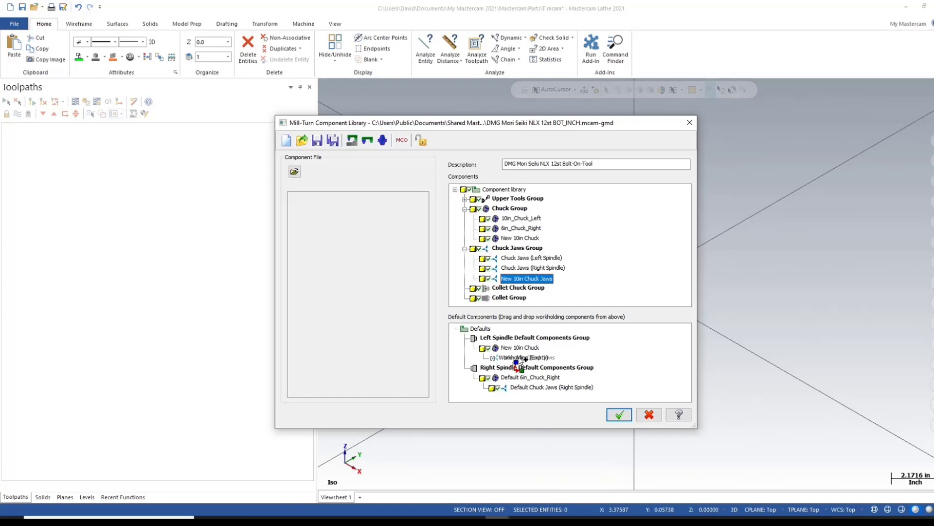
drag(519, 359, 520, 360)
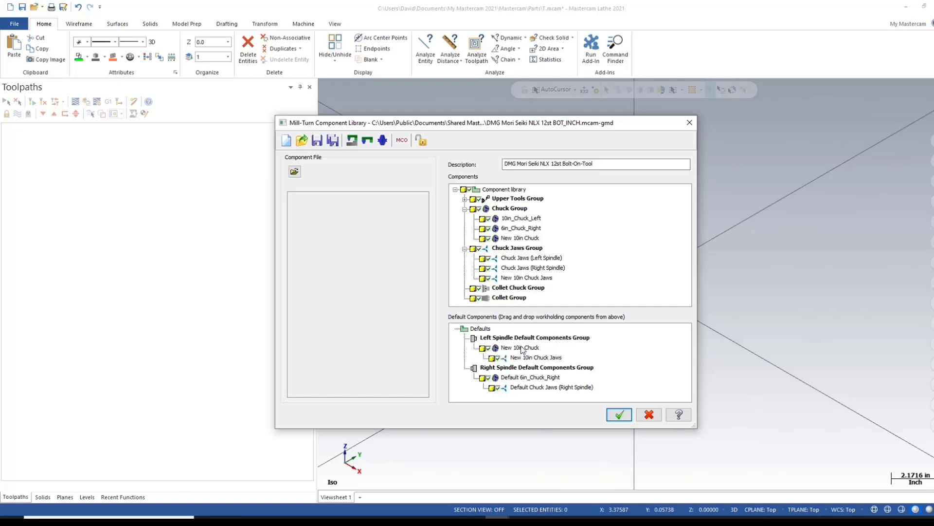
Step: View the new default jaws with their parent chuck and examine how the three jaws sit on the chuck face
right_click(521, 357)
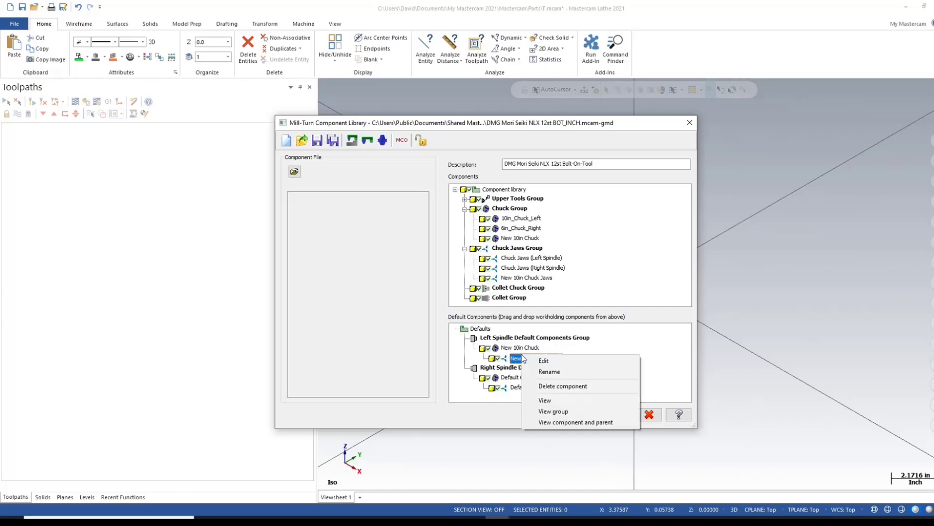
click(520, 348)
right_click(520, 348)
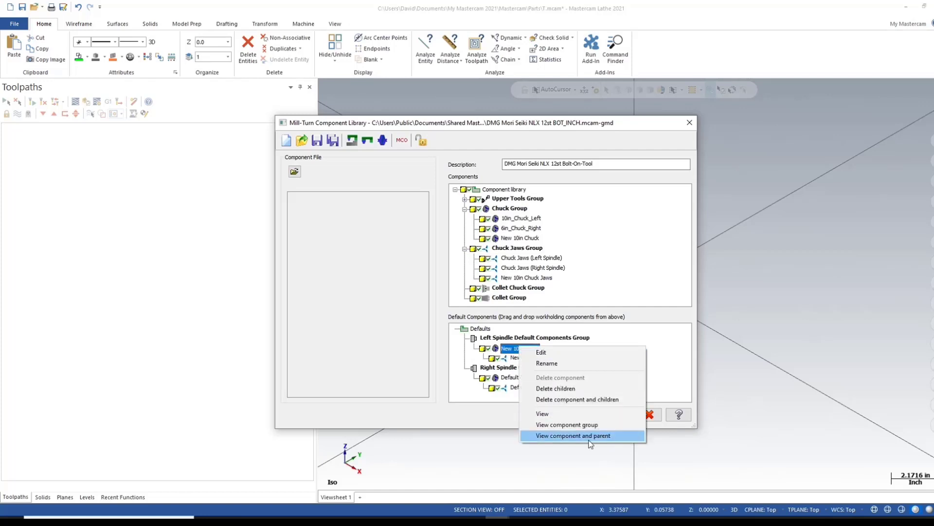
click(516, 359)
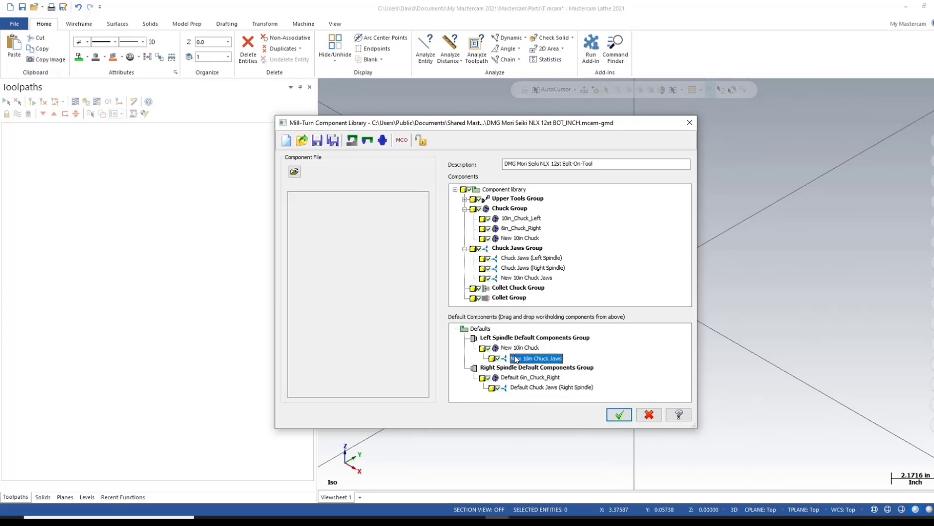
right_click(515, 359)
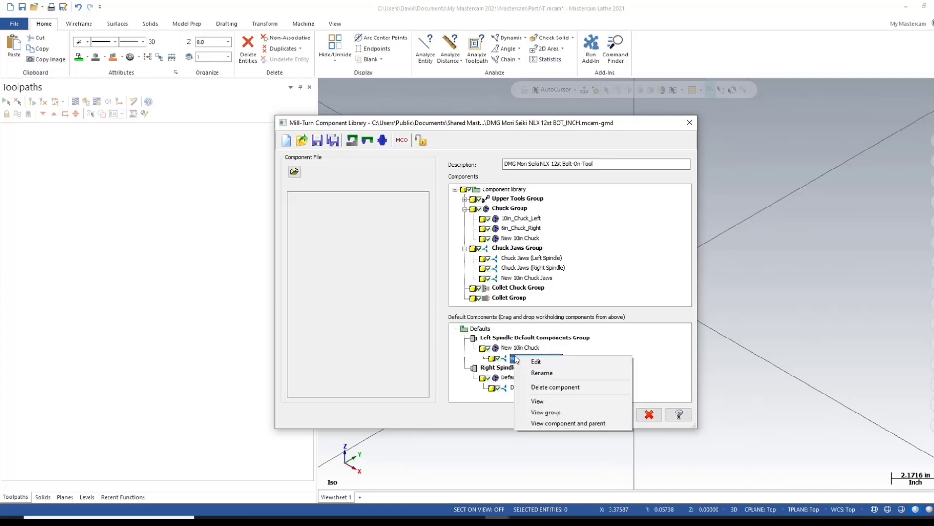
click(566, 423)
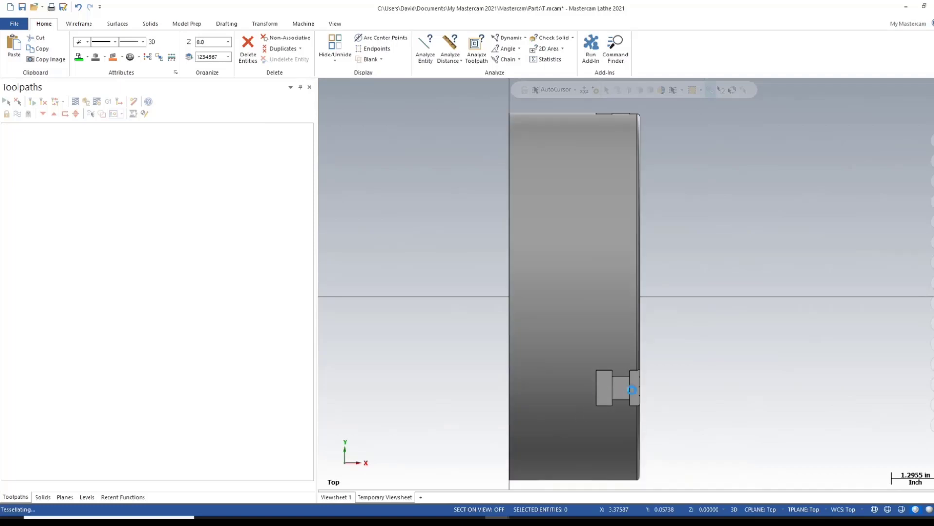
middle_drag(649, 290, 633, 285)
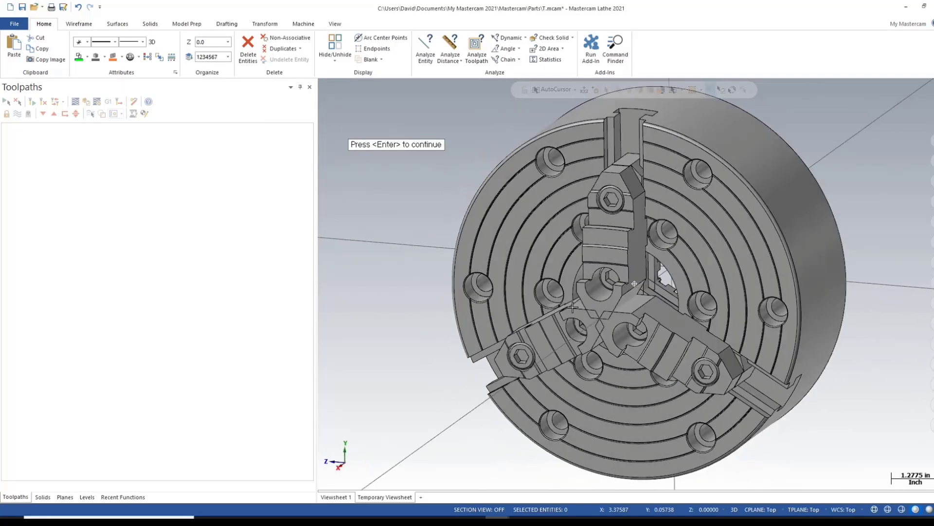
scroll(607, 318, up, 5)
middle_drag(608, 318, 687, 357)
scroll(687, 356, down, 3)
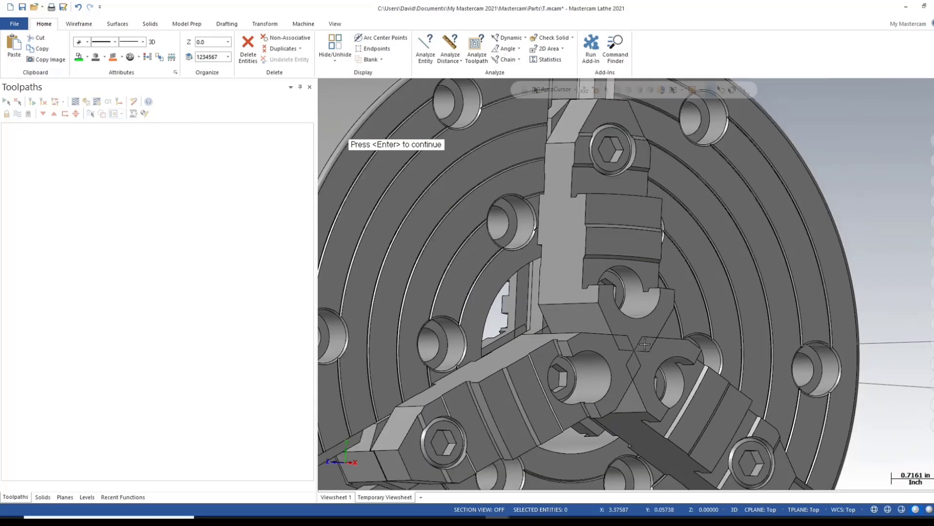
scroll(647, 345, up, 2)
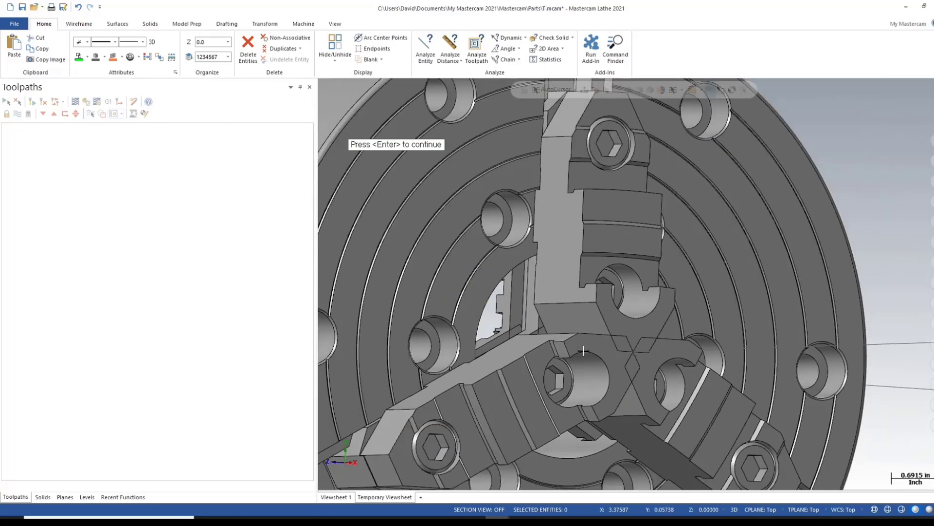
middle_drag(584, 350, 628, 309)
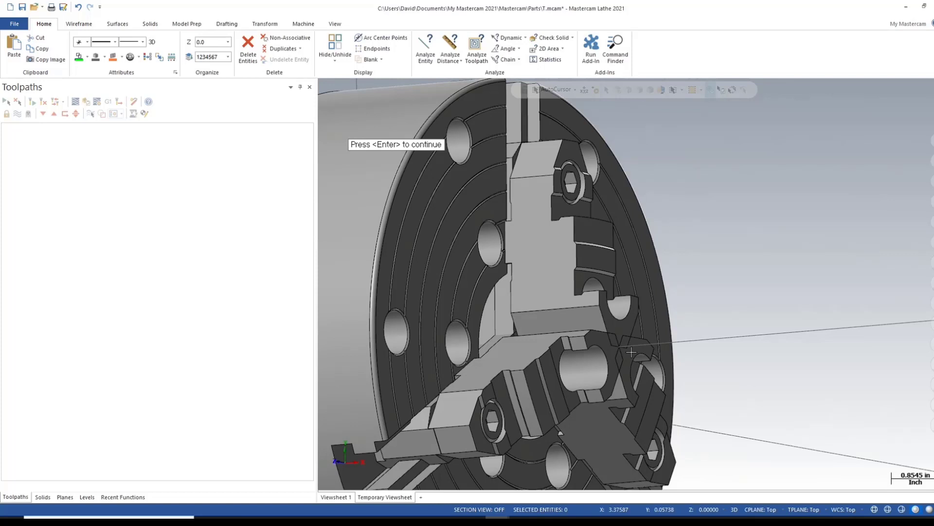
key(Return)
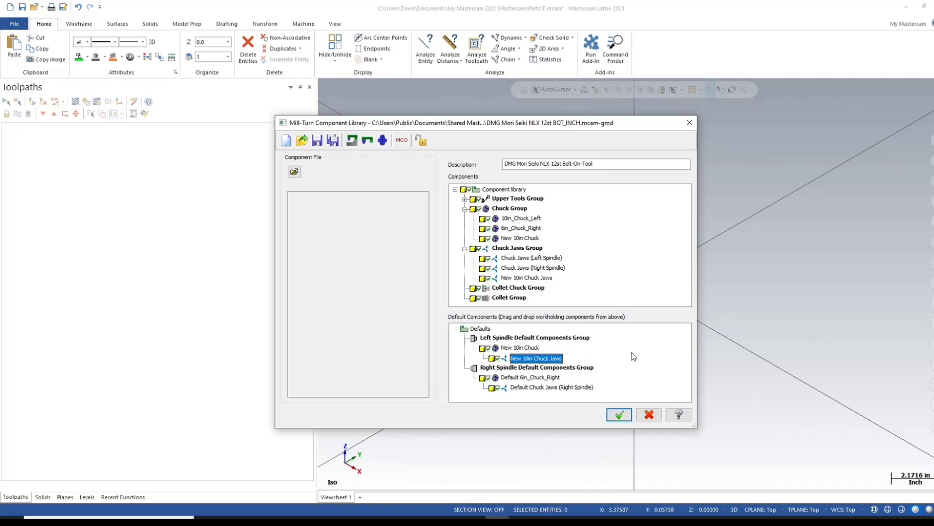
Step: Save the component library, switch to Mastercam Code Expert and save the machine containing the modified inch component library
click(319, 144)
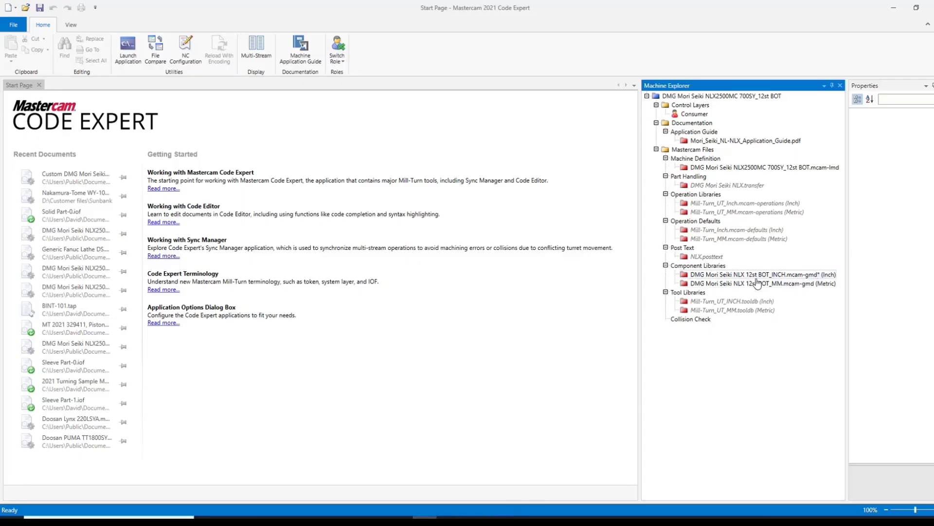
double_click(821, 280)
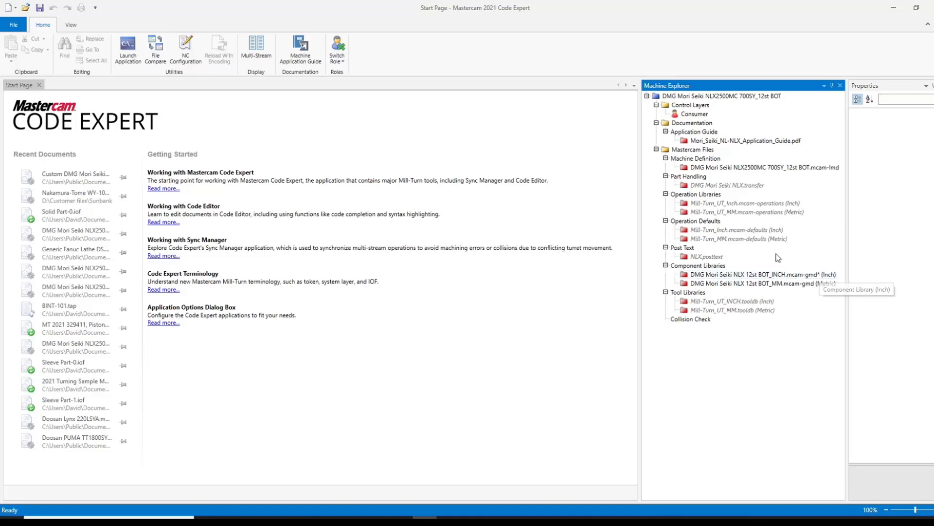
click(40, 9)
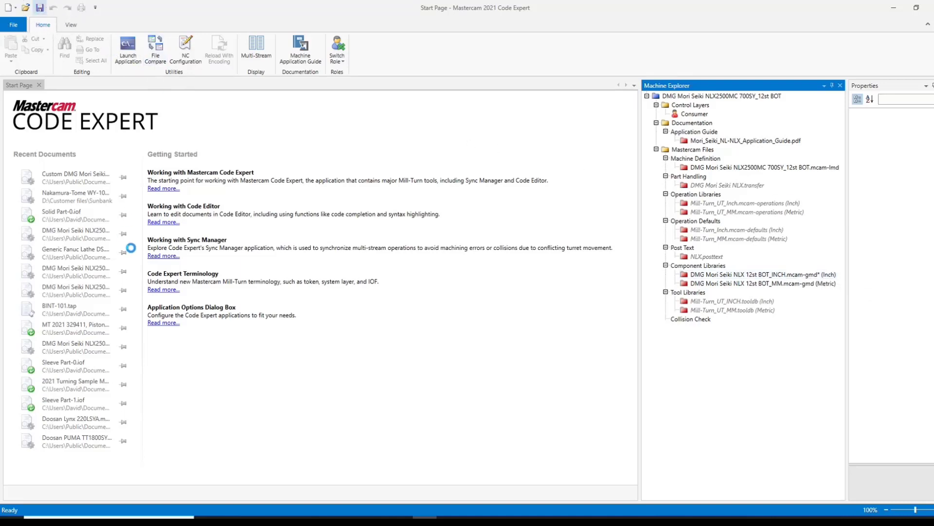